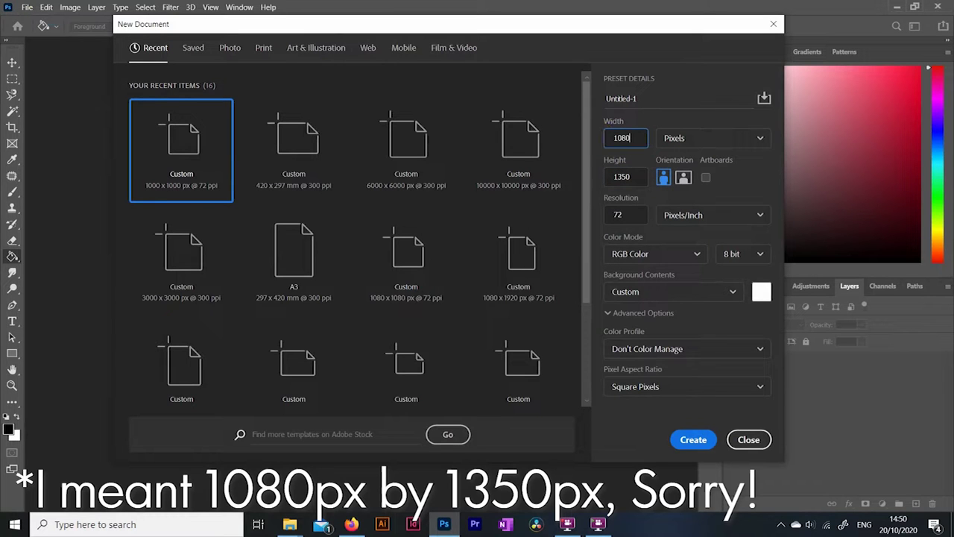
# Step: Create the 1080 × 1350 px document and drag 20201020_134200.mp4 onto it as a layer
pyautogui.click(694, 438)
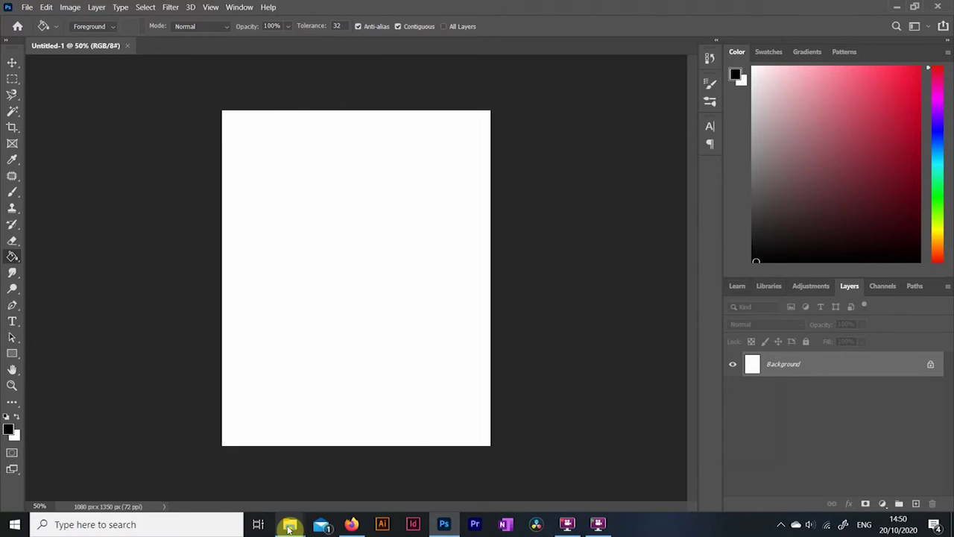
pyautogui.moveTo(289, 528)
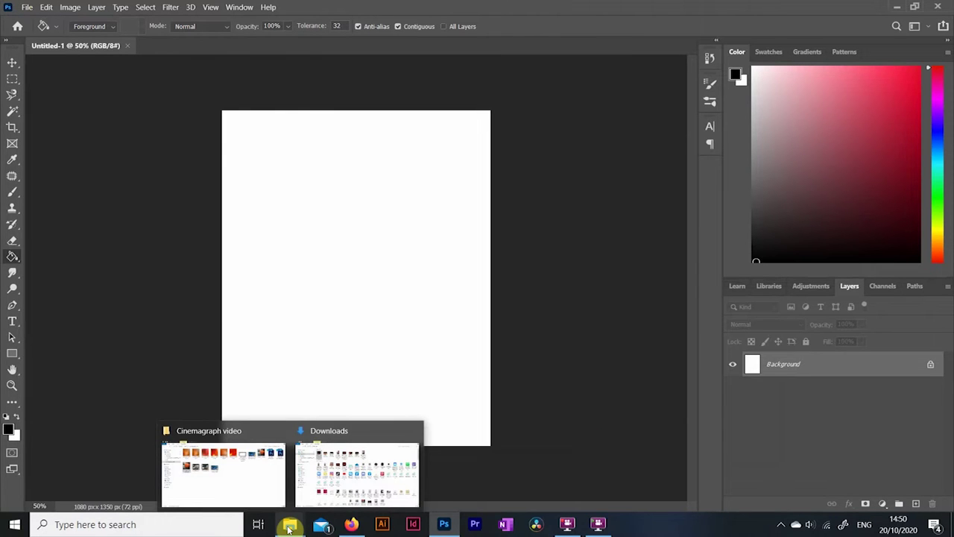
pyautogui.click(251, 477)
pyautogui.moveTo(402, 93); pyautogui.dragTo(377, 325)
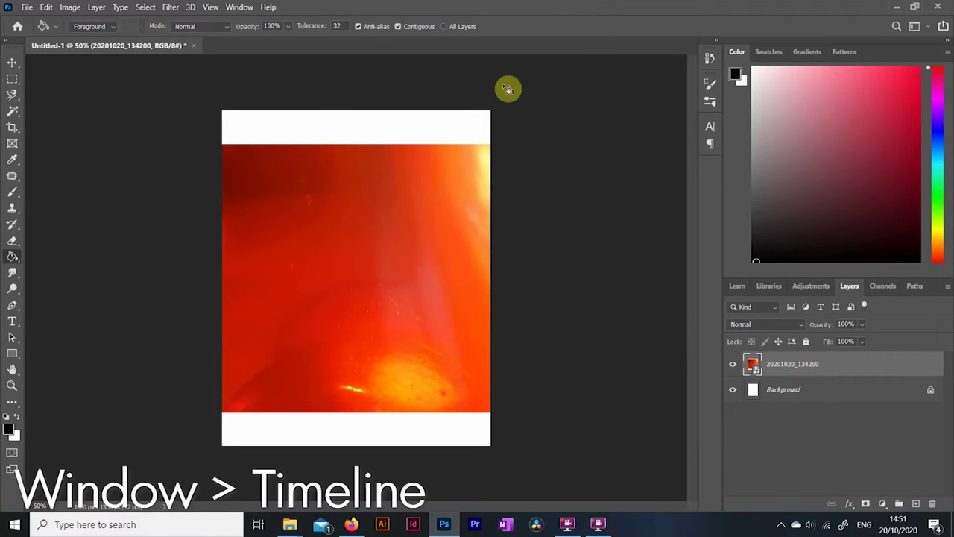
# Step: Show the Timeline panel, create a video timeline for the 20201020_134200 clip, and play it
pyautogui.click(238, 8)
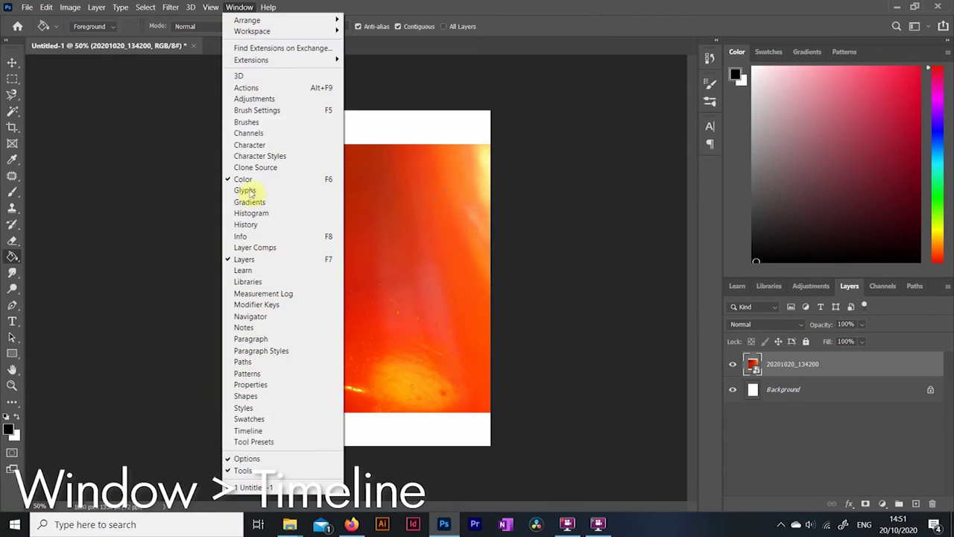
pyautogui.click(246, 430)
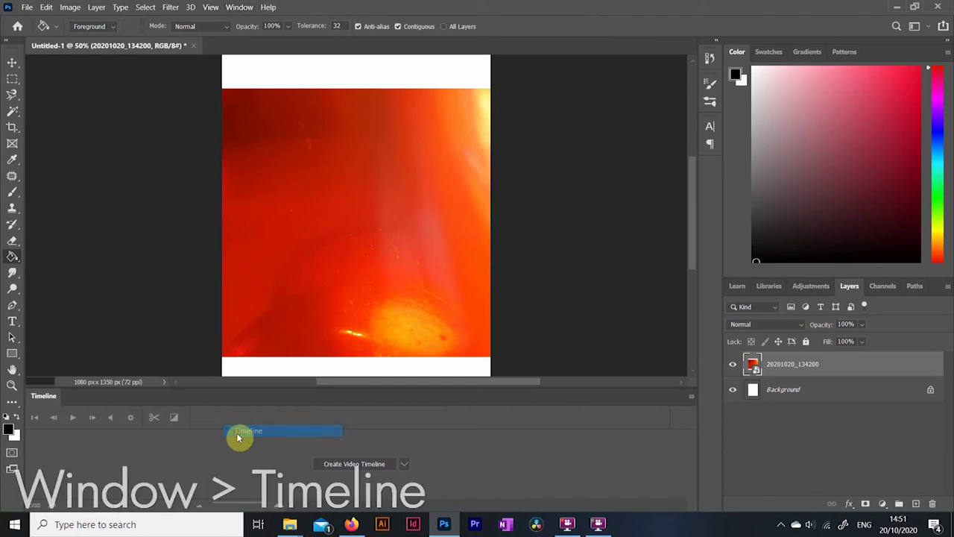
pyautogui.click(348, 465)
pyautogui.press('space')
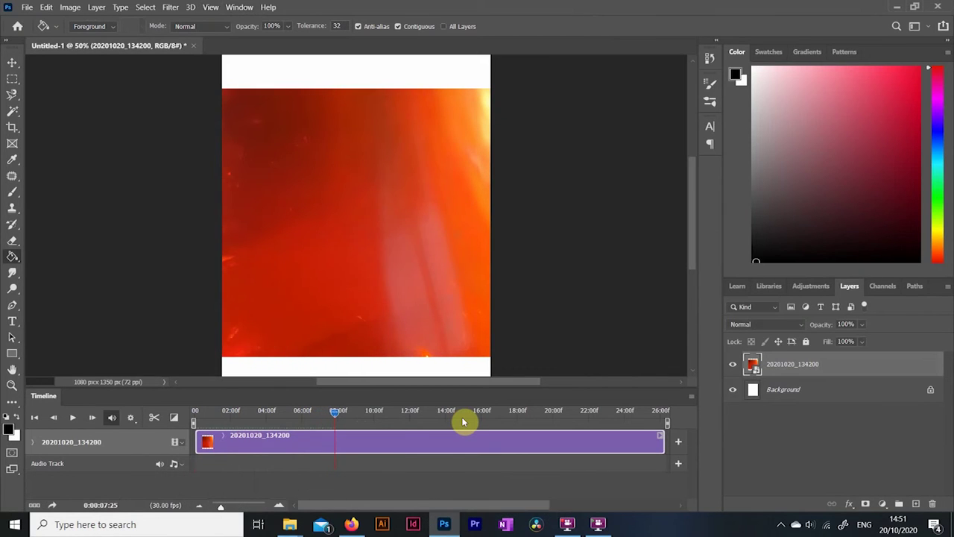
# Step: Place the jack-o'-lantern photo from the Downloads folder into the document
pyautogui.moveTo(290, 524)
pyautogui.click(223, 477)
pyautogui.click(48, 105)
pyautogui.scroll(-1, 343, 290)
pyautogui.click(444, 524)
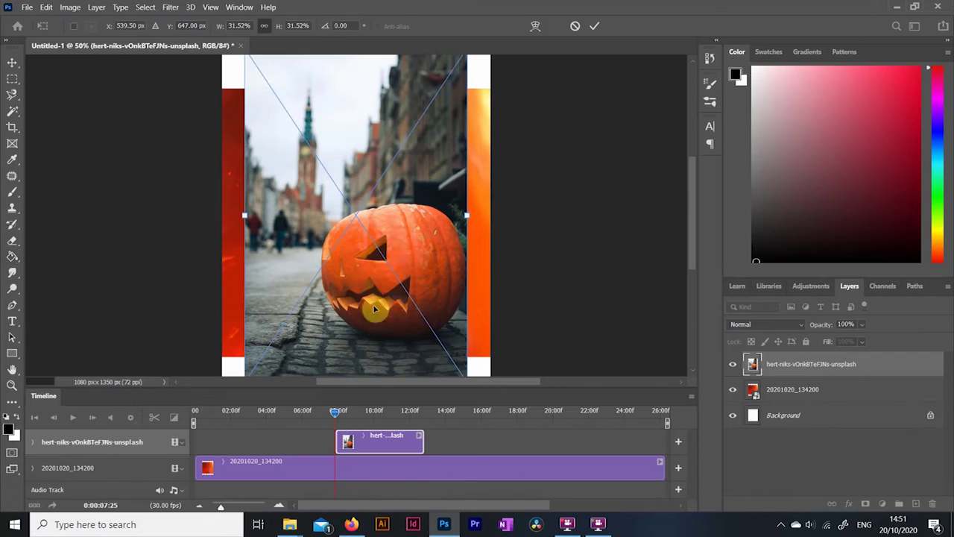
# Step: Scale the pumpkin photo to about 38% so it covers the canvas, then commit
pyautogui.hotkey('ctrl', '-')
pyautogui.moveTo(437, 102); pyautogui.dragTo(456, 74)
pyautogui.moveTo(277, 312); pyautogui.dragTo(264, 343)
pyautogui.moveTo(380, 149); pyautogui.dragTo(351, 127)
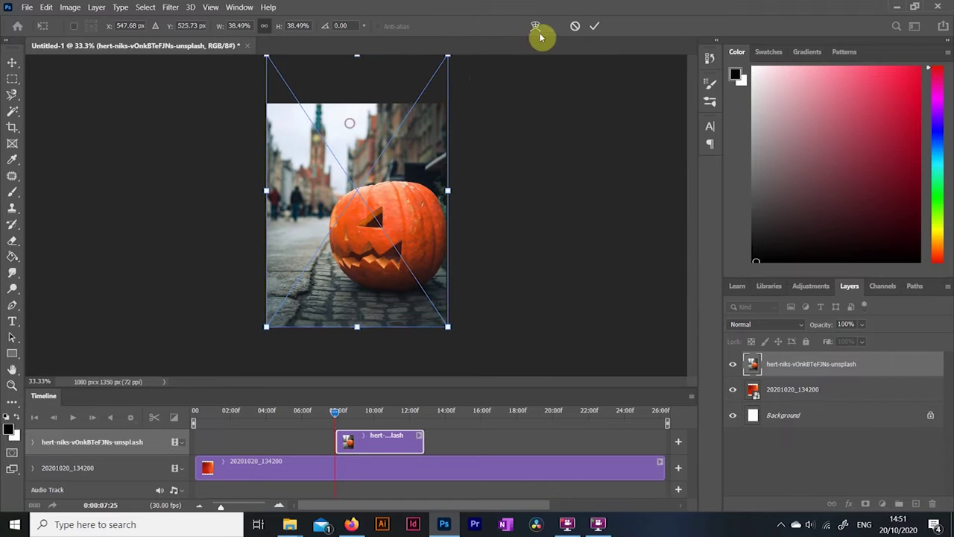
pyautogui.click(594, 30)
# Step: Trim the video clip's start and align the pumpkin clip to the timeline start
pyautogui.moveTo(336, 411)
pyautogui.mouseDown()
pyautogui.moveTo(321, 411)
pyautogui.moveTo(454, 426)
pyautogui.moveTo(477, 414)
pyautogui.moveTo(549, 420)
pyautogui.moveTo(538, 423)
pyautogui.mouseUp()
pyautogui.moveTo(197, 468)
pyautogui.mouseDown()
pyautogui.moveTo(533, 481)
pyautogui.moveTo(539, 472)
pyautogui.moveTo(213, 463)
pyautogui.mouseUp()
pyautogui.moveTo(384, 446); pyautogui.dragTo(299, 445)
pyautogui.moveTo(299, 412); pyautogui.dragTo(193, 411)
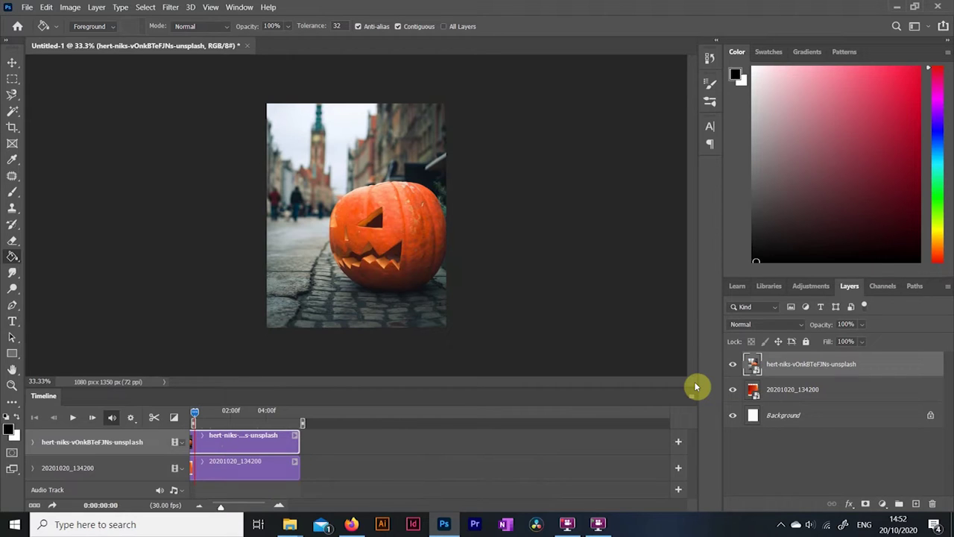
# Step: Zoom in on the pumpkin's face and add a layer mask to the pumpkin photo
pyautogui.click(12, 385)
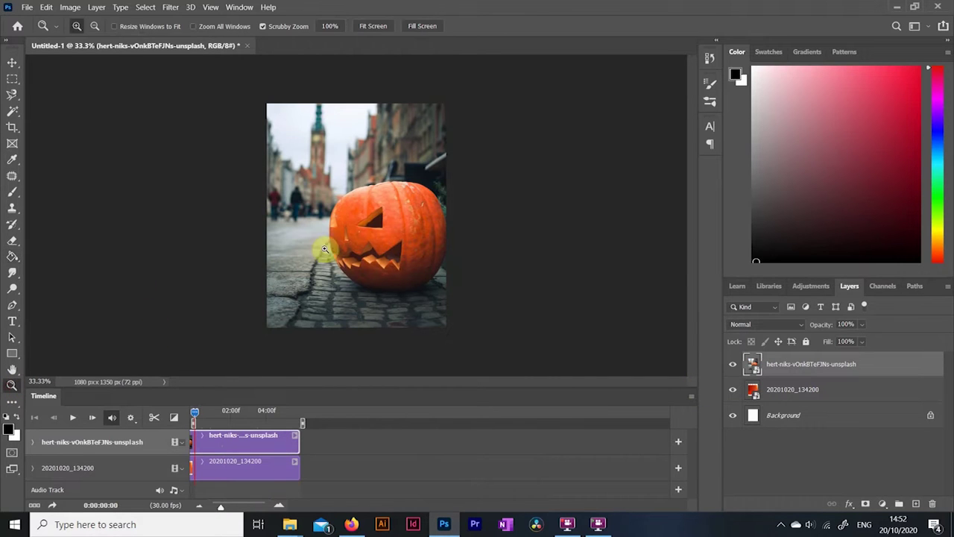
pyautogui.click(362, 230)
pyautogui.click(362, 230)
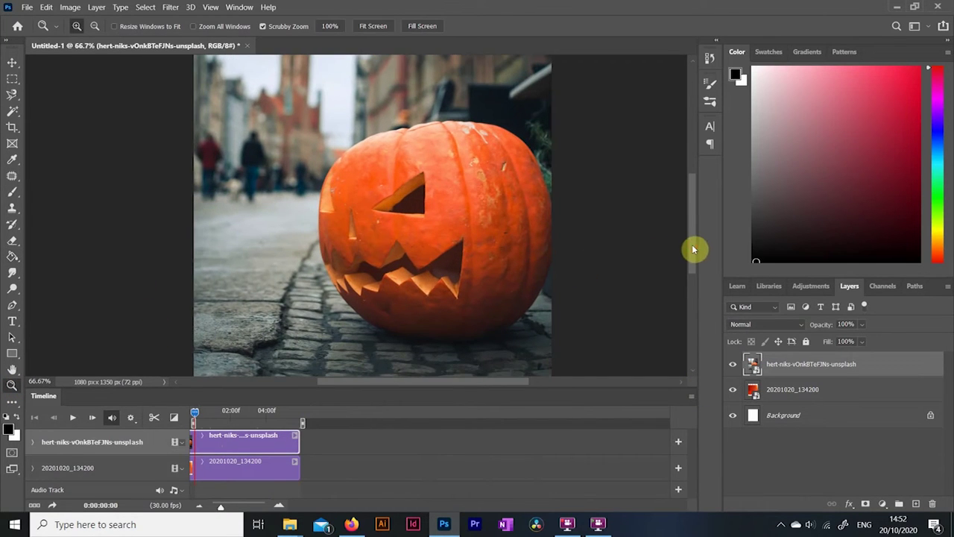
pyautogui.moveTo(693, 250); pyautogui.dragTo(695, 258)
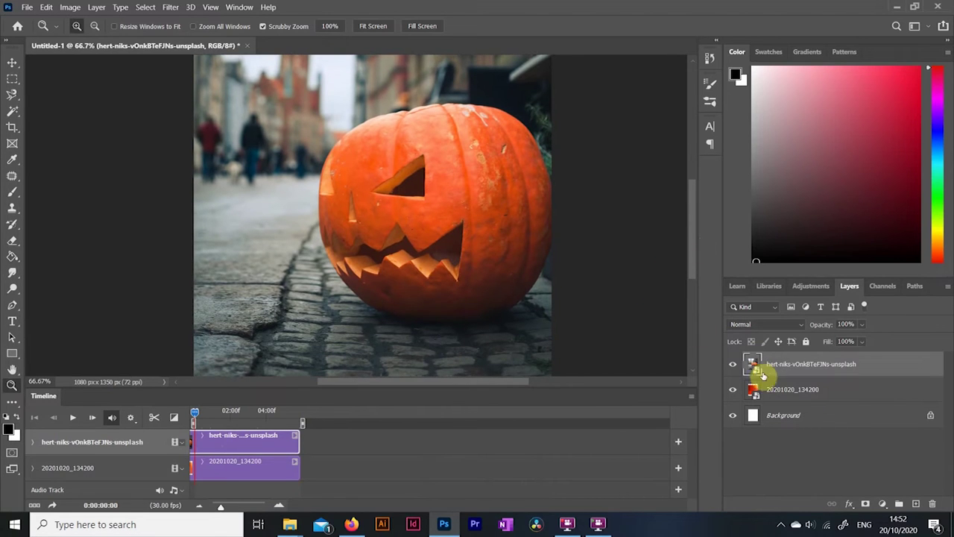
pyautogui.click(777, 389)
pyautogui.click(780, 370)
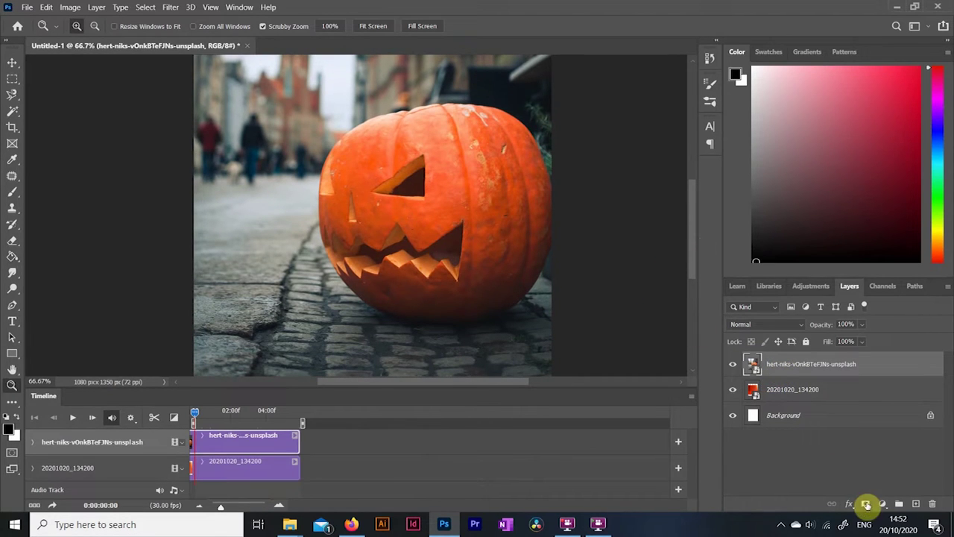
pyautogui.click(866, 503)
# Step: Erase the eye and mouth on the mask, then preview the glow at full view
pyautogui.click(12, 240)
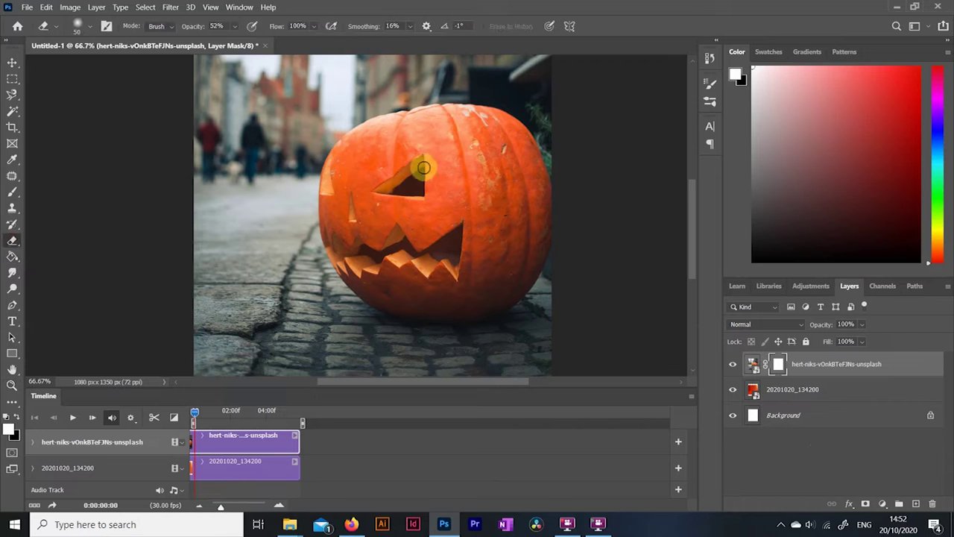
pyautogui.moveTo(422, 164); pyautogui.dragTo(407, 187)
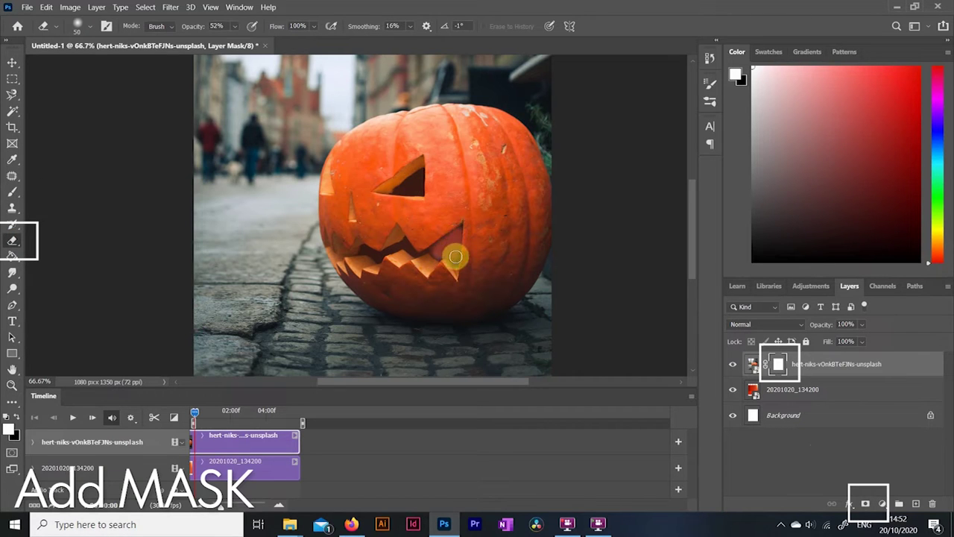
pyautogui.moveTo(446, 252)
pyautogui.mouseDown()
pyautogui.moveTo(432, 251)
pyautogui.moveTo(452, 241)
pyautogui.moveTo(356, 249)
pyautogui.moveTo(377, 246)
pyautogui.mouseUp()
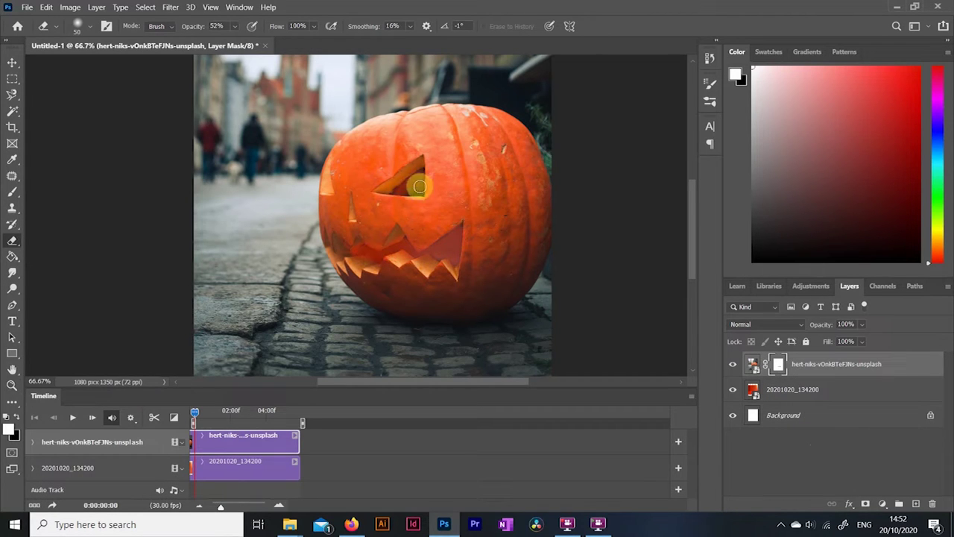
pyautogui.press('space')
pyautogui.hotkey('ctrl', '0')
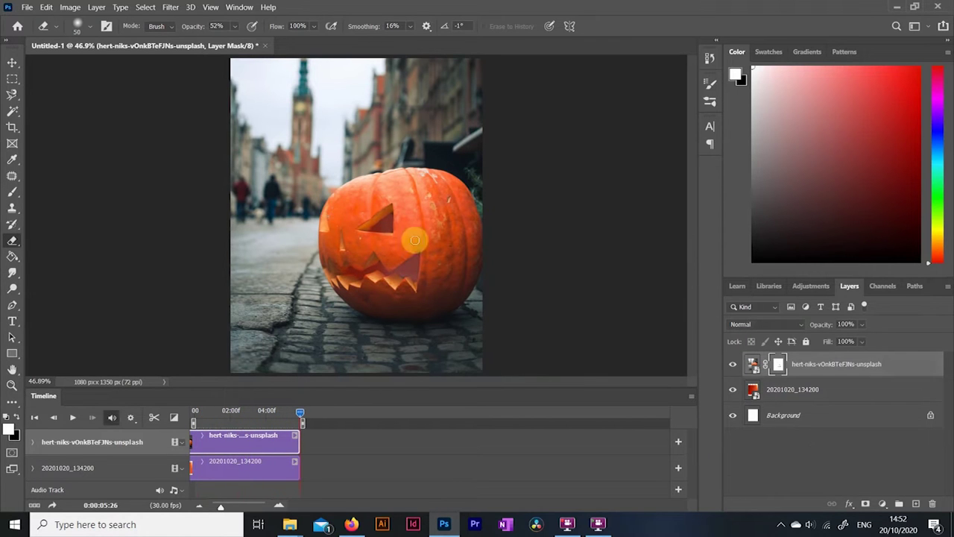
pyautogui.click(12, 384)
# Step: Refine the mouth mask with a resized eraser, then park the playhead near two seconds
pyautogui.click(385, 270)
pyautogui.click(383, 262)
pyautogui.press('e')
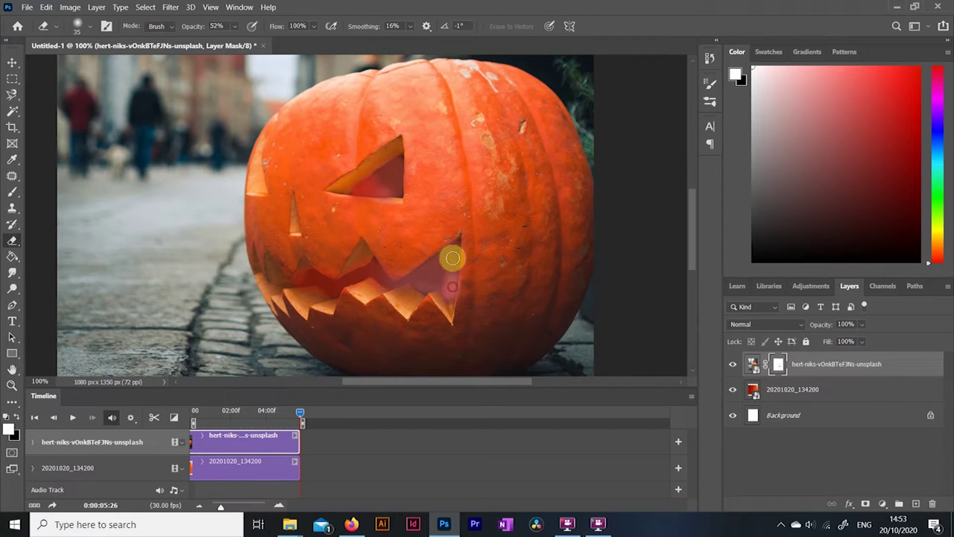
pyautogui.moveTo(447, 292)
pyautogui.mouseDown()
pyautogui.moveTo(432, 267)
pyautogui.moveTo(337, 288)
pyautogui.moveTo(375, 259)
pyautogui.moveTo(384, 284)
pyautogui.moveTo(456, 243)
pyautogui.mouseUp()
pyautogui.press('[')
pyautogui.press('[')
pyautogui.press(']')
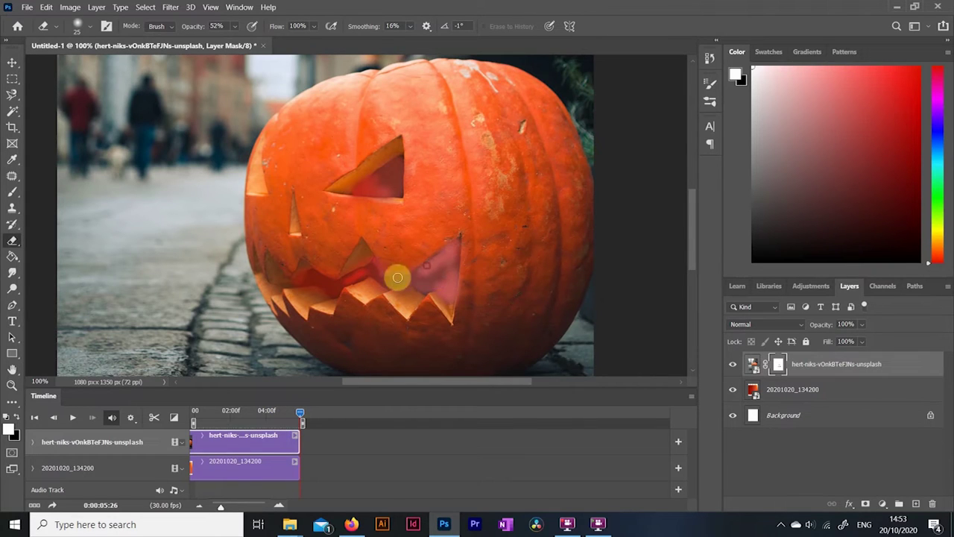
pyautogui.press('space')
pyautogui.press('space')
pyautogui.moveTo(365, 269)
pyautogui.mouseDown()
pyautogui.moveTo(342, 286)
pyautogui.moveTo(311, 279)
pyautogui.moveTo(421, 291)
pyautogui.mouseUp()
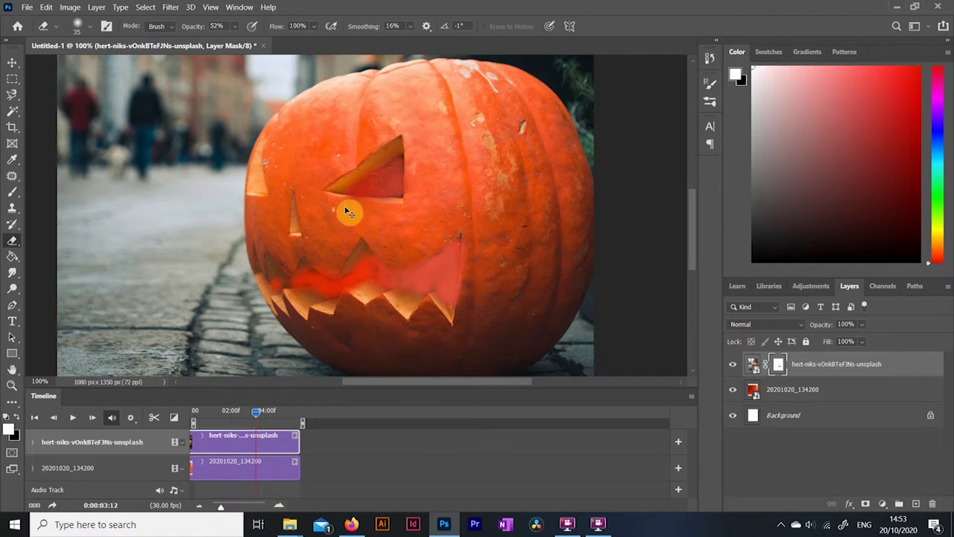
pyautogui.hotkey('ctrl', '0')
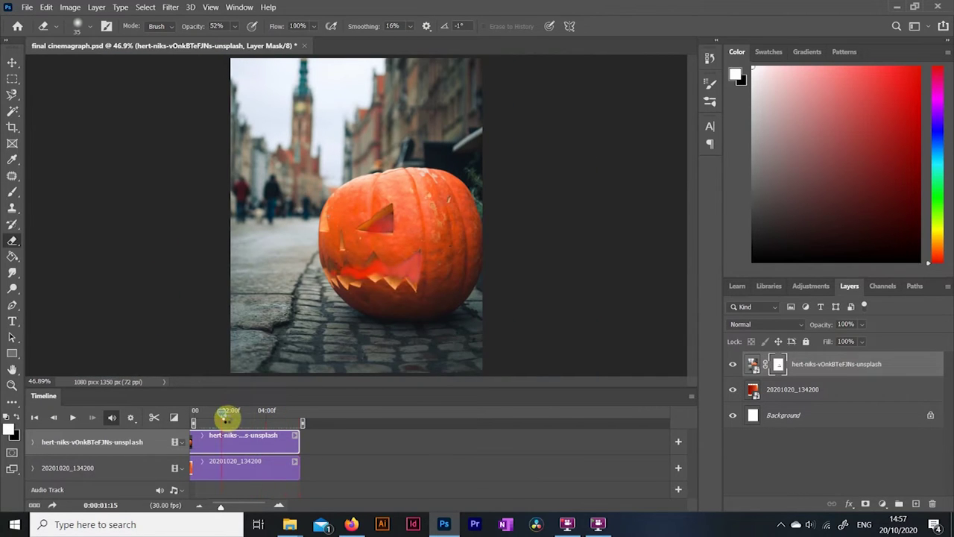
pyautogui.moveTo(228, 415)
pyautogui.mouseDown()
pyautogui.moveTo(246, 415)
pyautogui.moveTo(236, 413)
pyautogui.mouseUp()
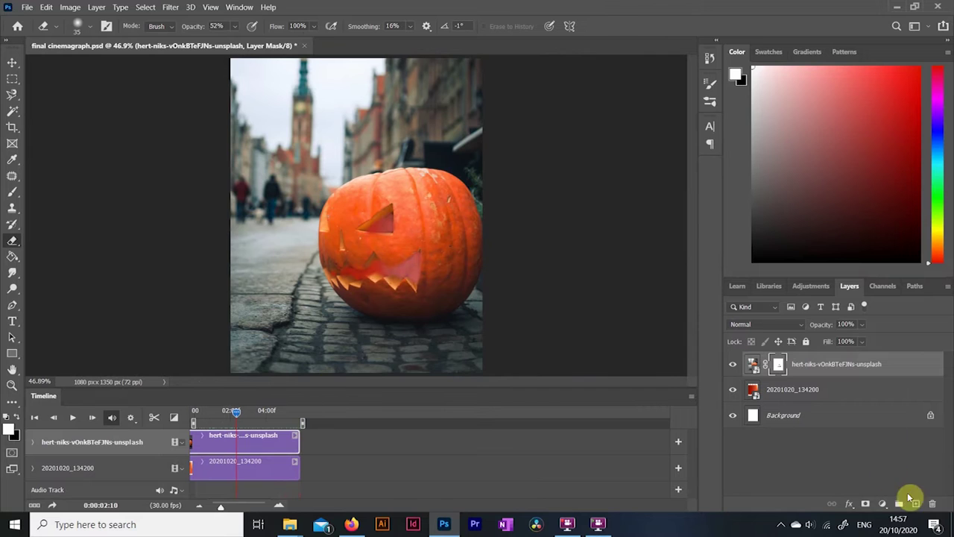
# Step: Add an Overlay-blended Layer 1 whose clip spans the full timeline
pyautogui.click(915, 503)
pyautogui.click(776, 325)
pyautogui.click(736, 349)
pyautogui.moveTo(283, 437)
pyautogui.mouseDown()
pyautogui.moveTo(242, 441)
pyautogui.moveTo(299, 442)
pyautogui.mouseUp()
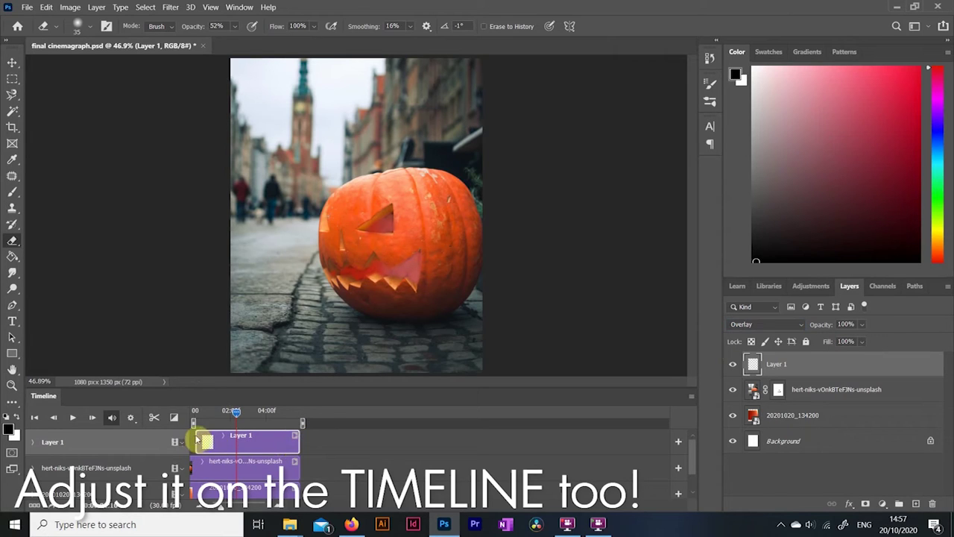
pyautogui.moveTo(193, 439); pyautogui.dragTo(196, 440)
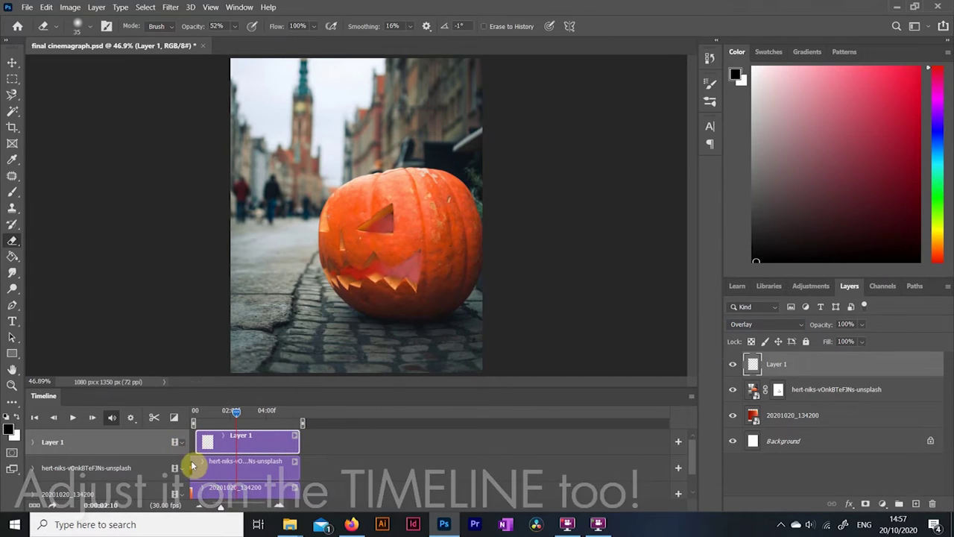
pyautogui.click(193, 467)
pyautogui.hotkey('ctrl', 'z')
pyautogui.hotkey('ctrl', 'z')
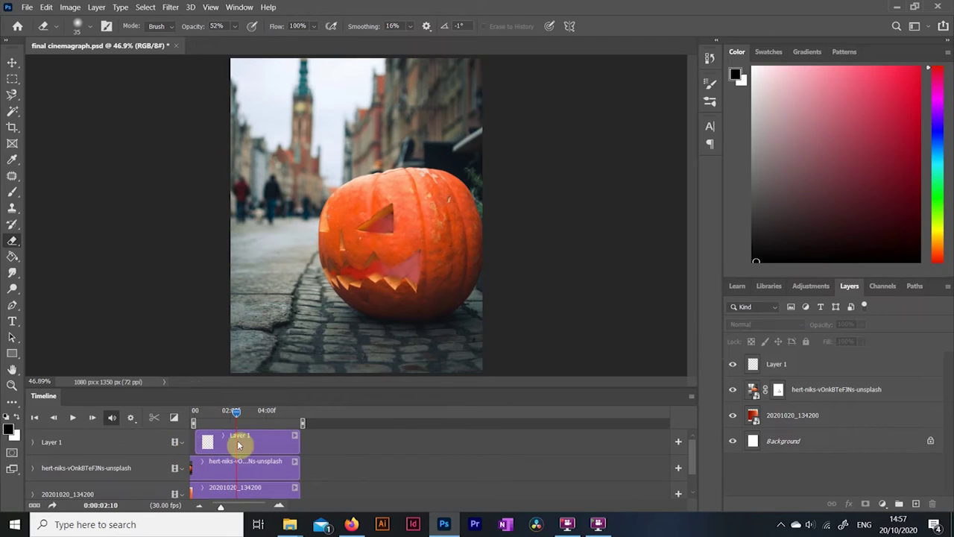
# Step: Select the Brush tool and play the timeline back from the start
pyautogui.click(12, 192)
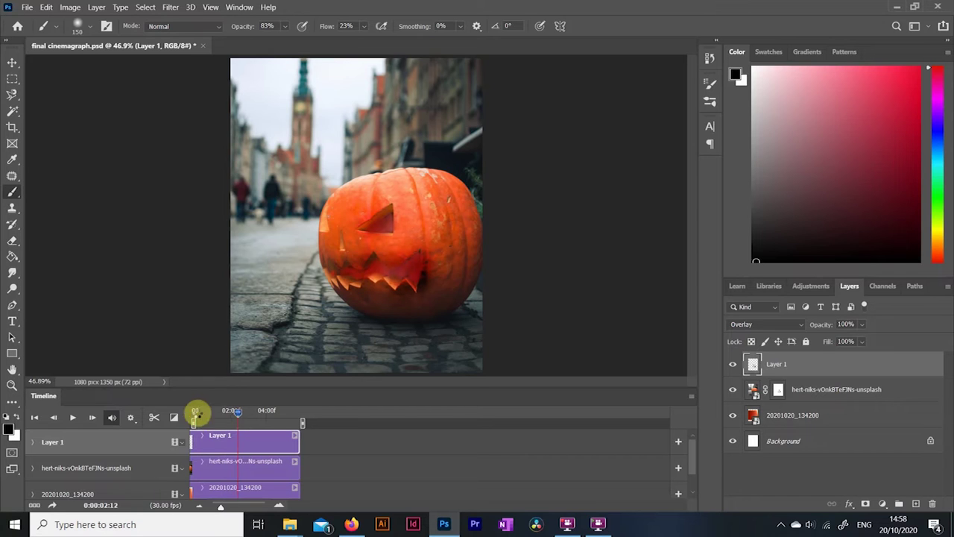
pyautogui.press('space')
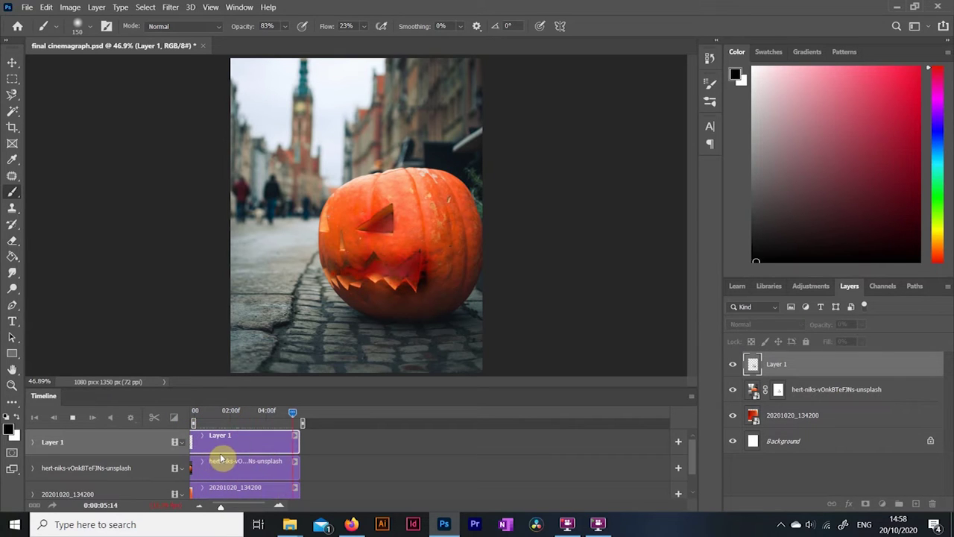
pyautogui.moveTo(298, 415); pyautogui.dragTo(192, 417)
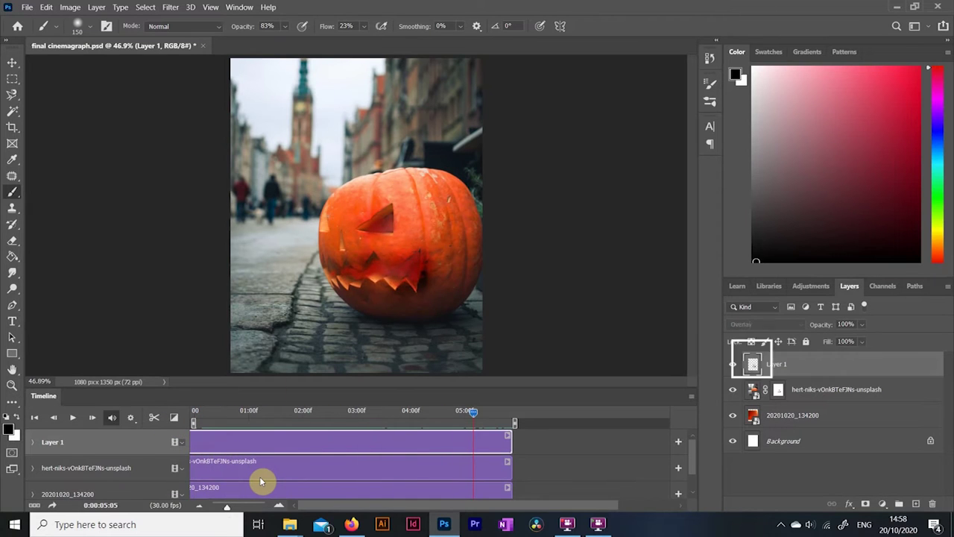
pyautogui.scroll(-2, 693, 458)
# Step: Fill the Background layer with black and preview the animation
pyautogui.click(790, 440)
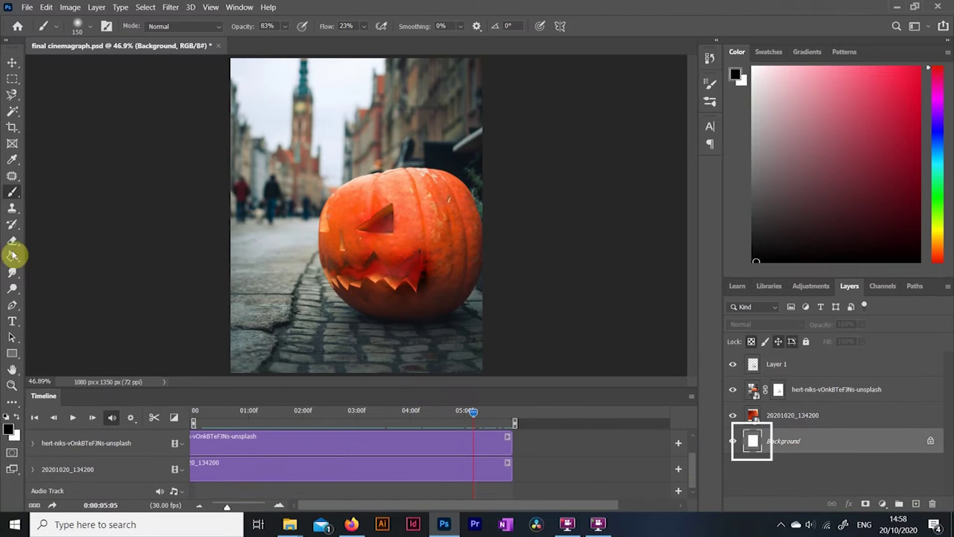
pyautogui.click(12, 254)
pyautogui.click(380, 256)
pyautogui.click(507, 416)
pyautogui.press('space')
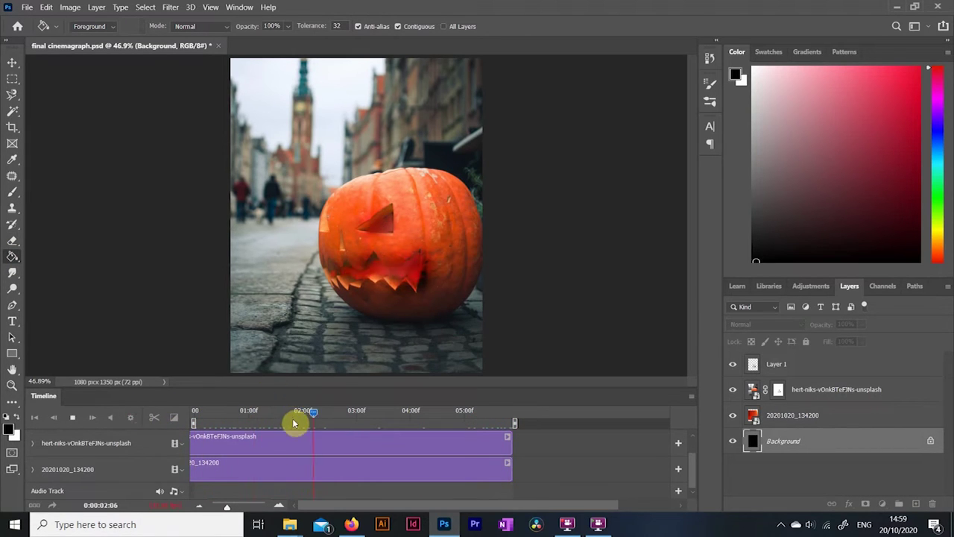
pyautogui.press('space')
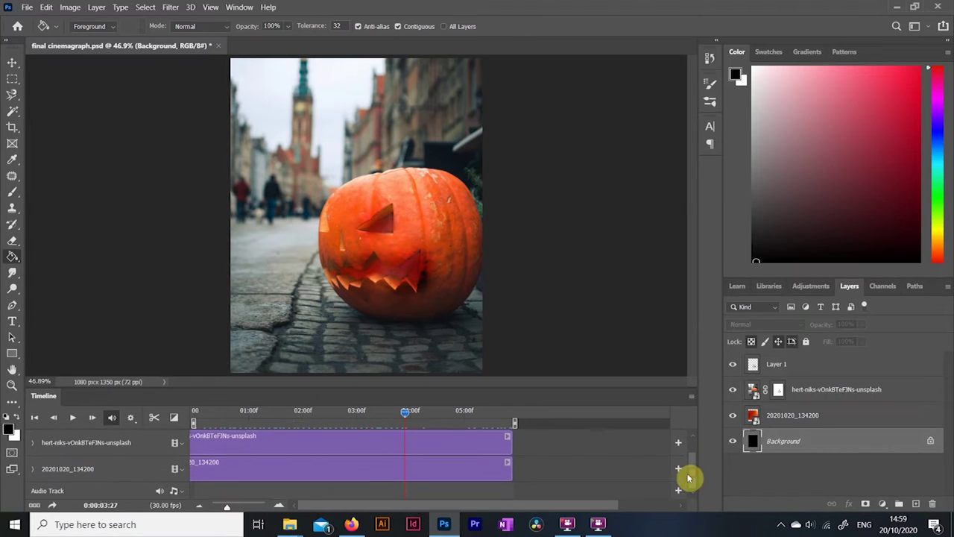
# Step: Keyframe the 20201020_134200 layer's opacity at 00:00 at 72%, then preview
pyautogui.click(32, 470)
pyautogui.scroll(-1, 696, 466)
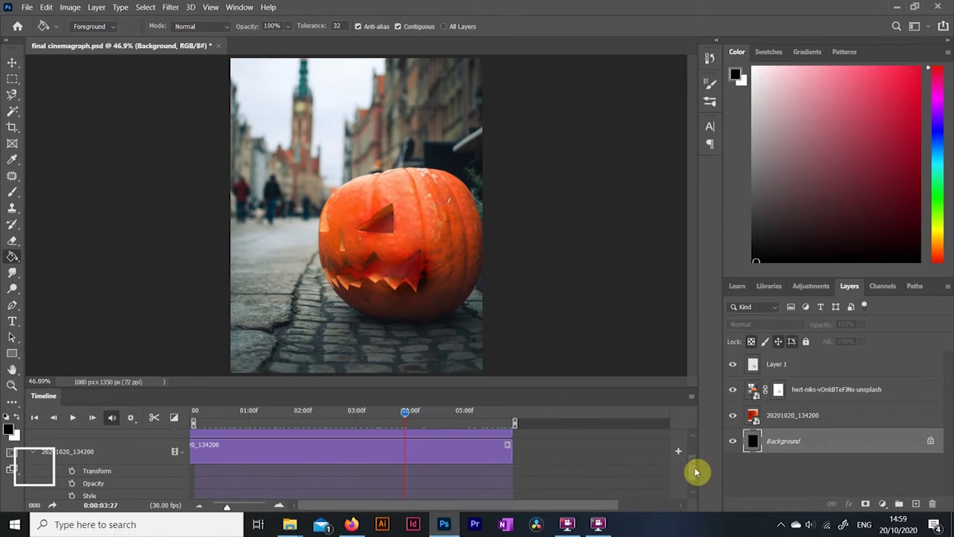
pyautogui.scroll(-1, 696, 472)
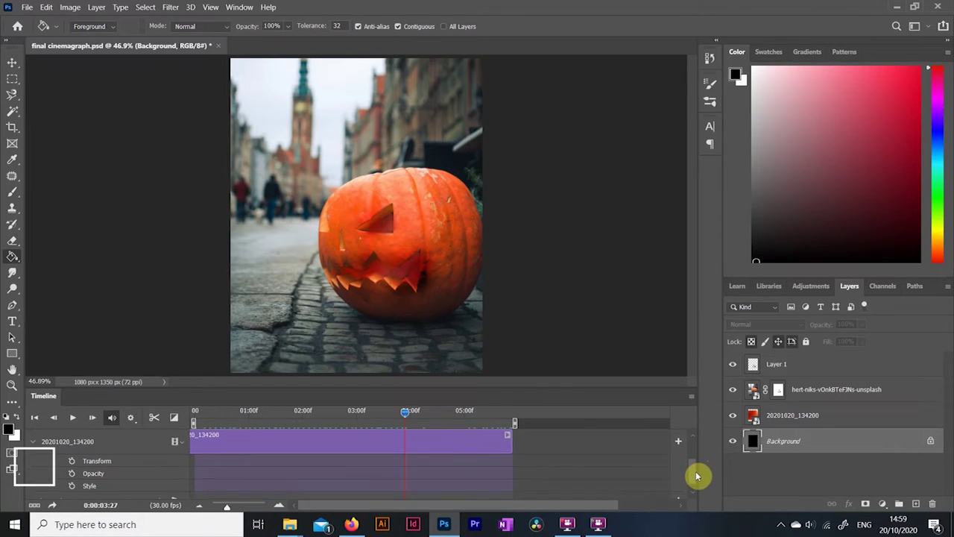
pyautogui.click(72, 466)
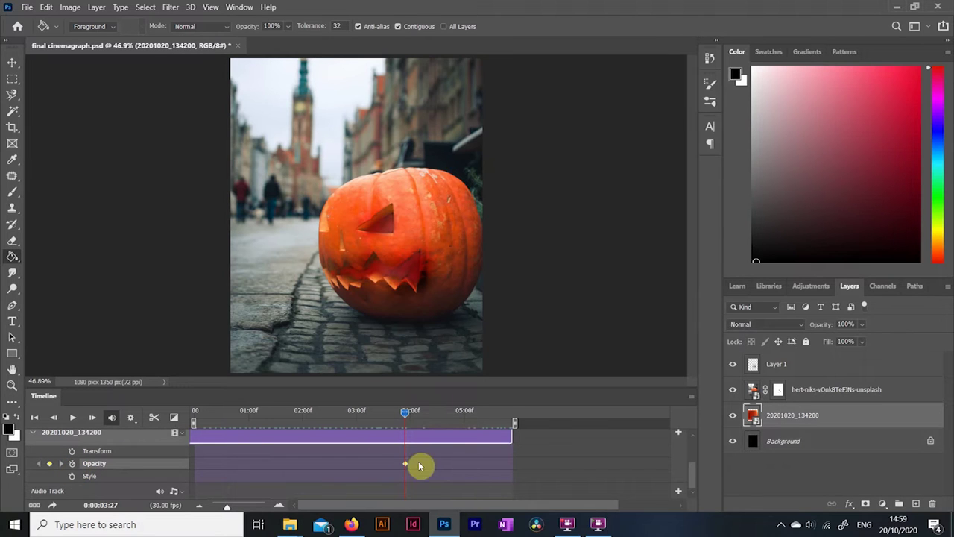
pyautogui.moveTo(404, 466); pyautogui.dragTo(202, 471)
pyautogui.moveTo(402, 414); pyautogui.dragTo(195, 432)
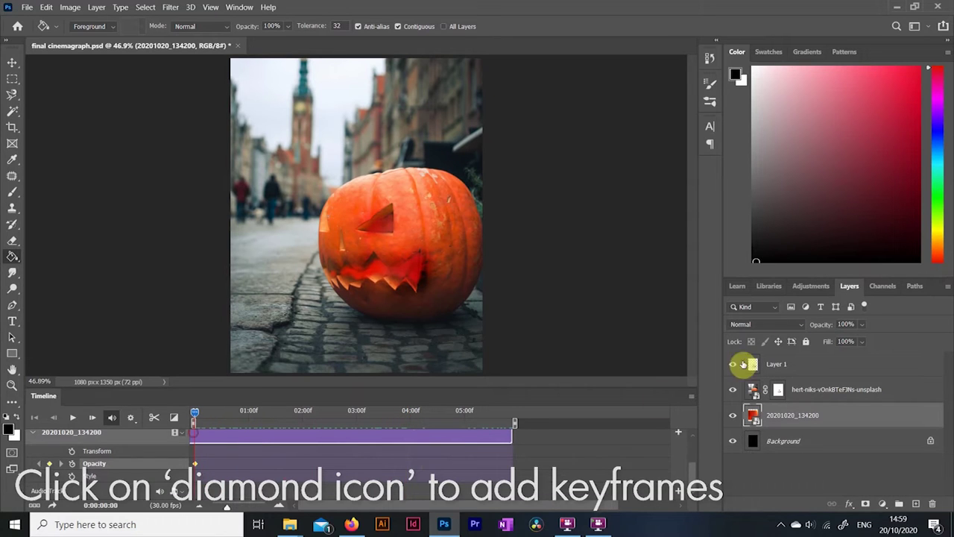
pyautogui.click(861, 325)
pyautogui.moveTo(858, 343); pyautogui.dragTo(864, 342)
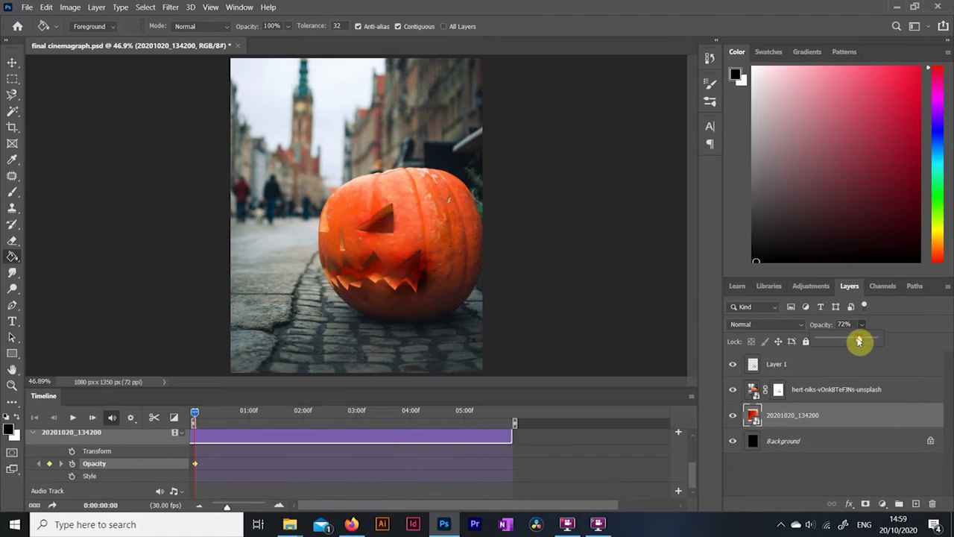
pyautogui.press('space')
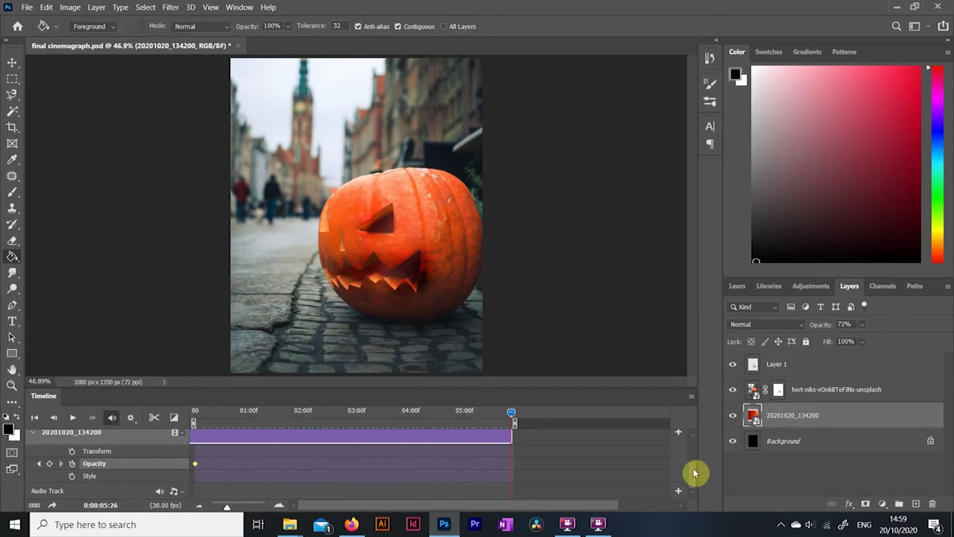
# Step: Add an opacity keyframe to Layer 1 at 0:00:17 with opacity 65%
pyautogui.scroll(1, 691, 471)
pyautogui.scroll(3, 691, 471)
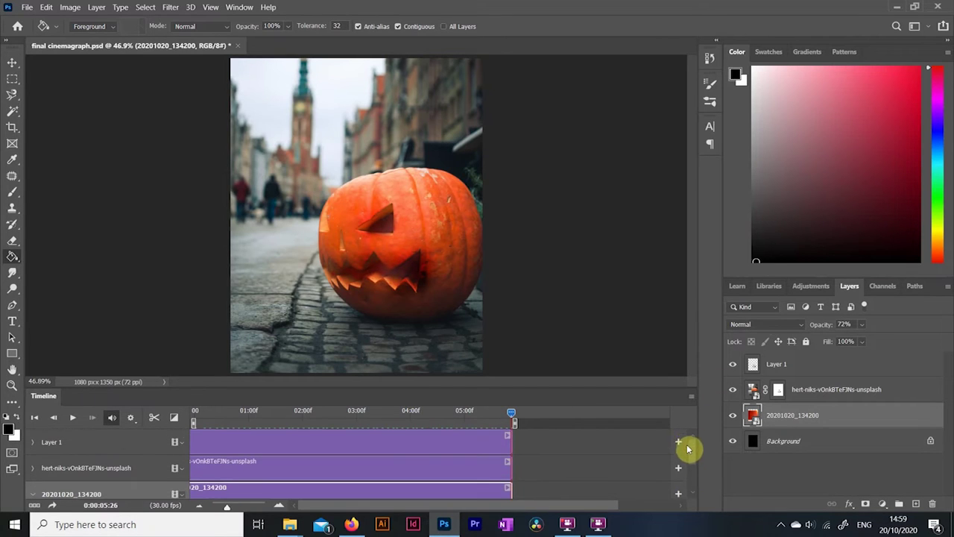
pyautogui.click(33, 443)
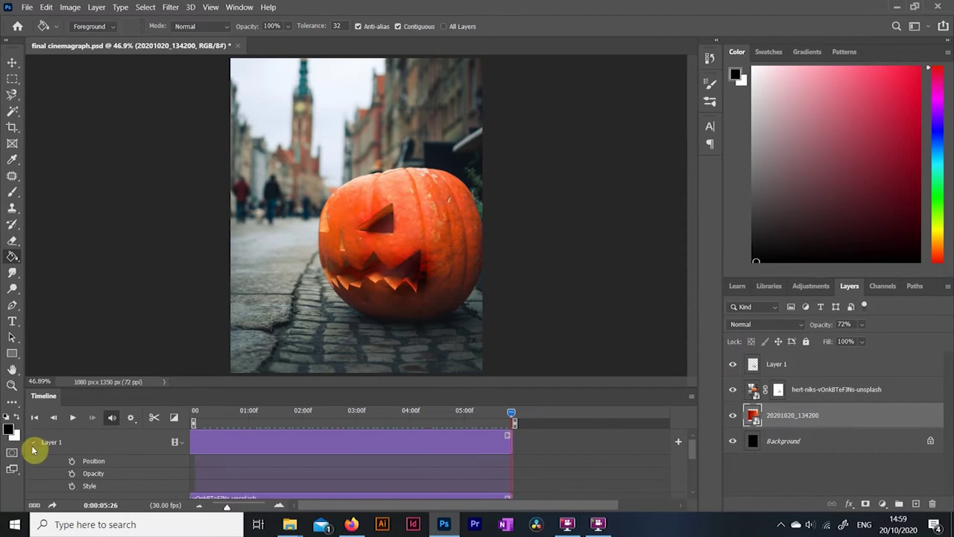
pyautogui.moveTo(511, 415); pyautogui.dragTo(225, 425)
pyautogui.click(81, 471)
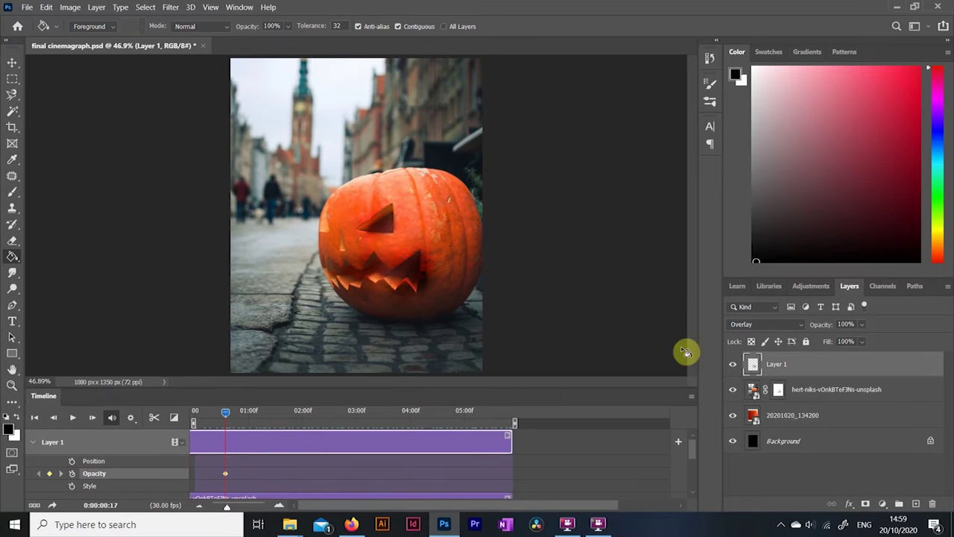
pyautogui.click(862, 325)
pyautogui.moveTo(860, 341); pyautogui.dragTo(859, 341)
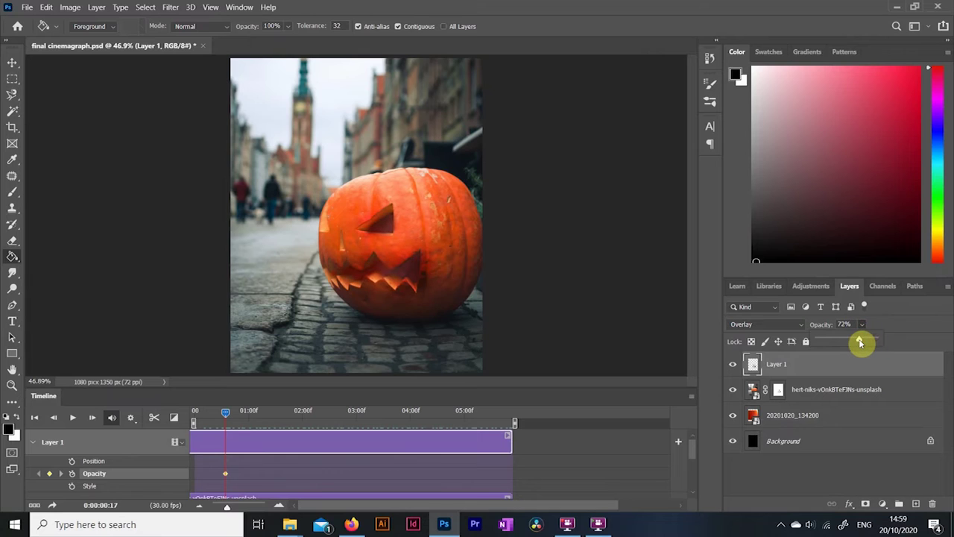
pyautogui.click(233, 442)
# Step: Preview the animation twice and collapse Layer 1's timeline properties
pyautogui.press('space')
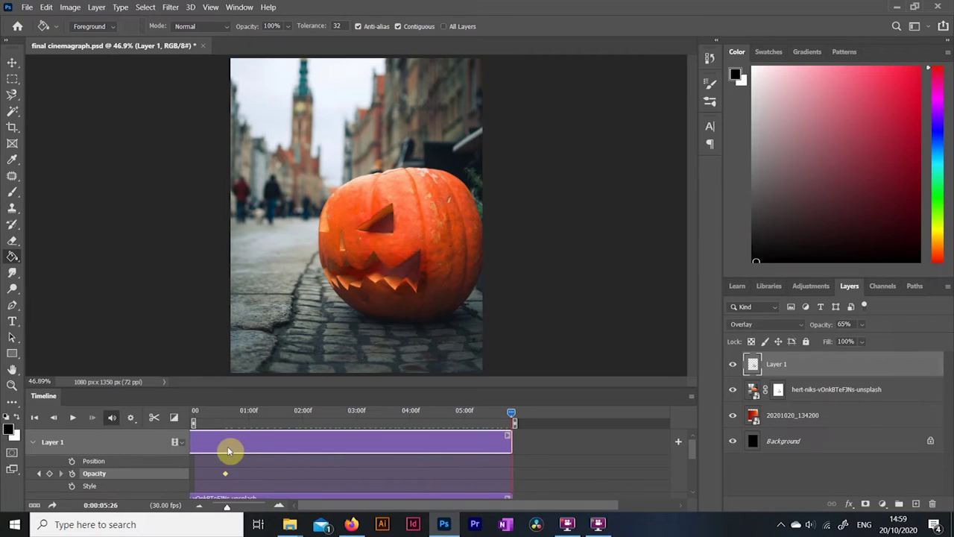
pyautogui.press('space')
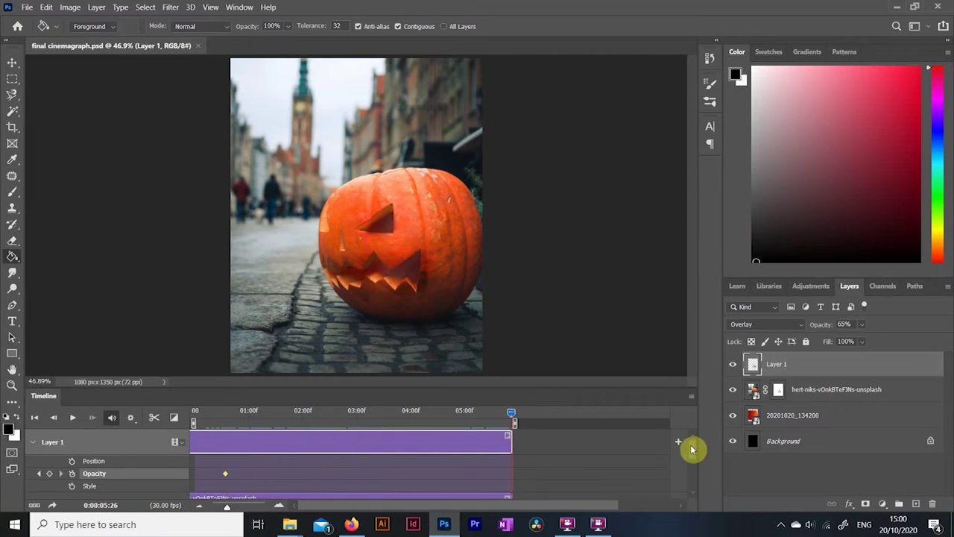
pyautogui.scroll(-3, 689, 455)
pyautogui.scroll(3, 690, 458)
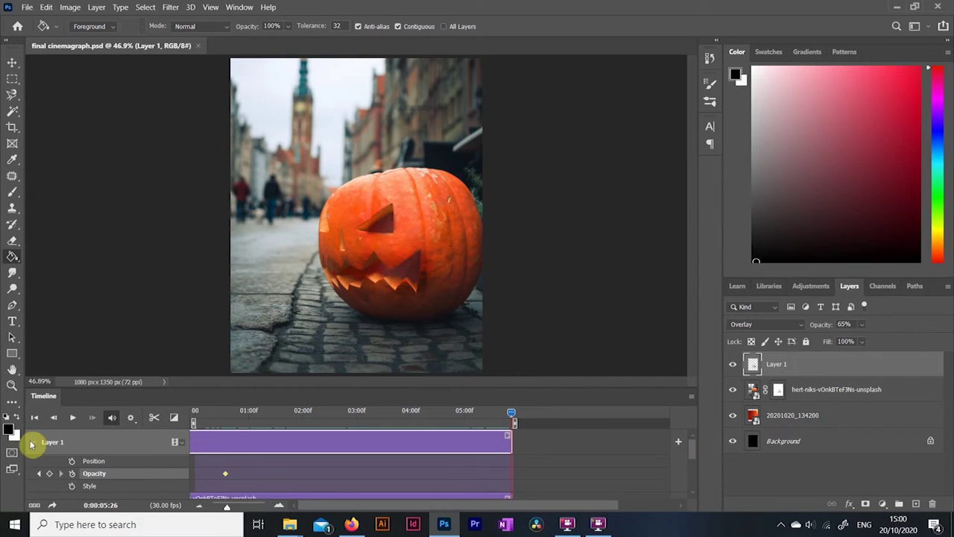
pyautogui.click(33, 446)
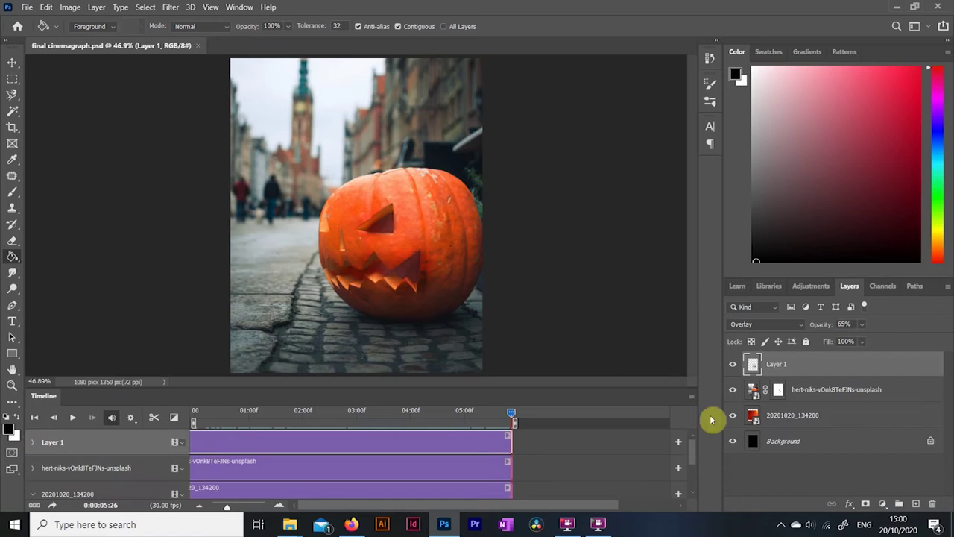
pyautogui.scroll(-3, 690, 458)
pyautogui.scroll(-2, 690, 467)
pyautogui.scroll(2, 688, 462)
# Step: Alt-drag the 20201020_134200 layer to create a copy layer
pyautogui.click(31, 466)
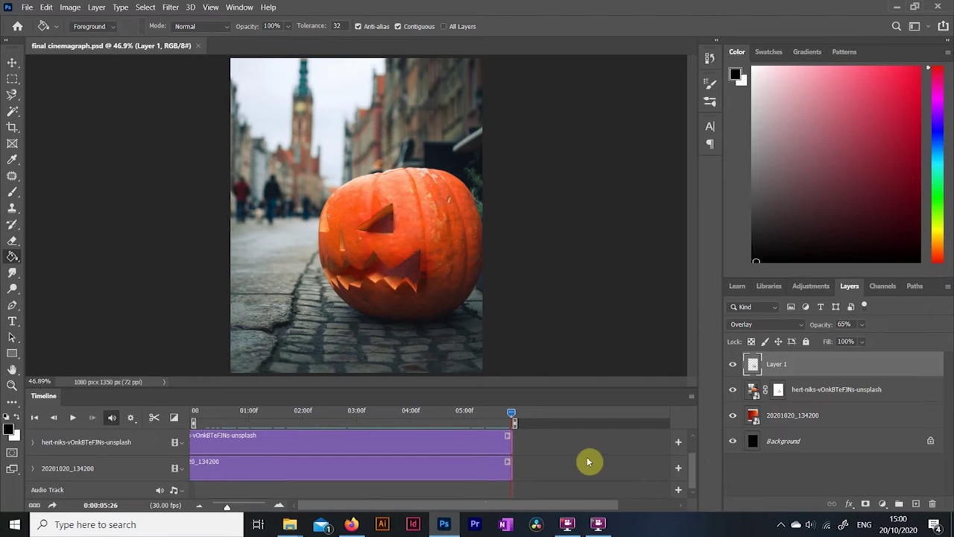
pyautogui.click(789, 413)
pyautogui.click(793, 408)
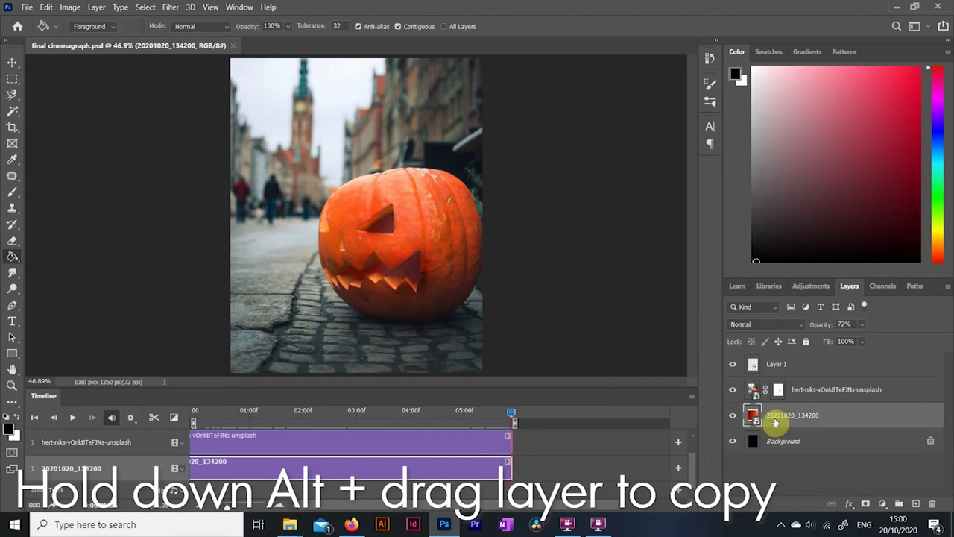
pyautogui.moveTo(776, 422); pyautogui.dragTo(777, 441)
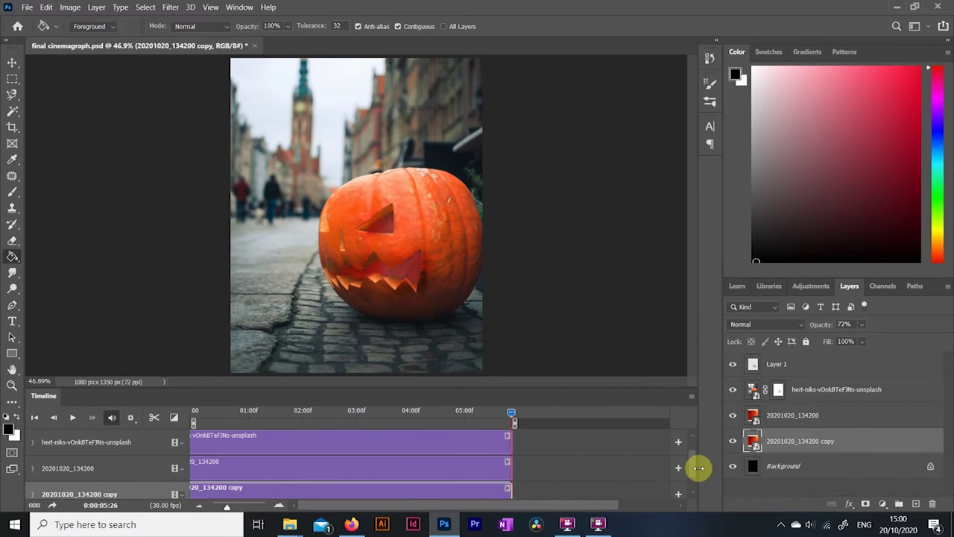
# Step: Trim the copy's clip to start around 04:17 and run to the timeline end
pyautogui.scroll(-1, 693, 472)
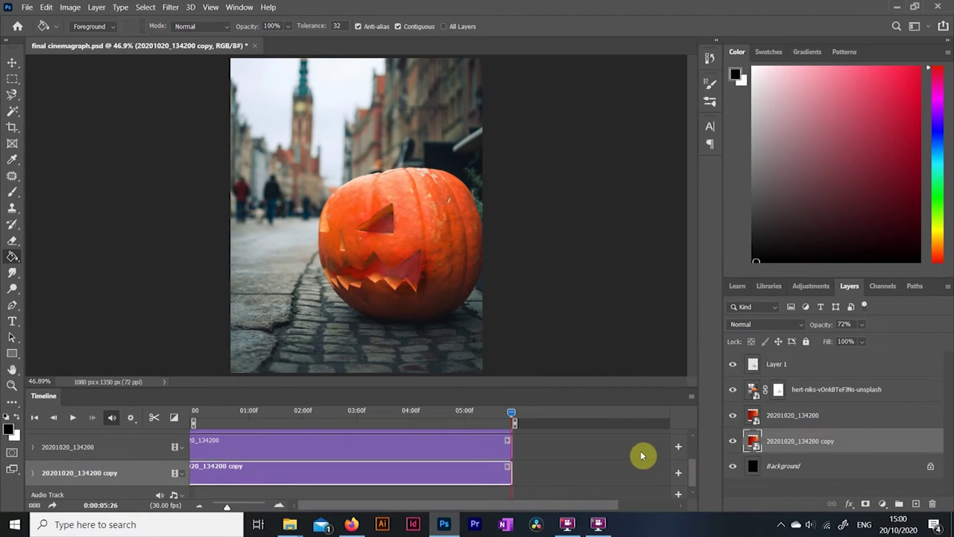
pyautogui.moveTo(510, 472); pyautogui.dragTo(490, 471)
pyautogui.moveTo(413, 472); pyautogui.dragTo(445, 473)
pyautogui.moveTo(492, 412)
pyautogui.mouseDown()
pyautogui.moveTo(429, 422)
pyautogui.moveTo(445, 423)
pyautogui.mouseUp()
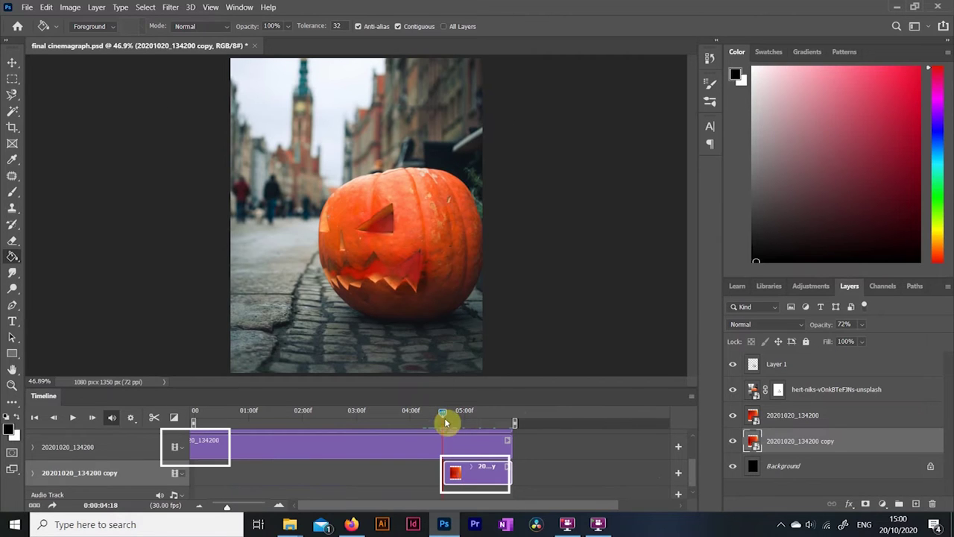
# Step: Keyframe the copy layer's opacity at 65% at its clip start and save
pyautogui.click(33, 478)
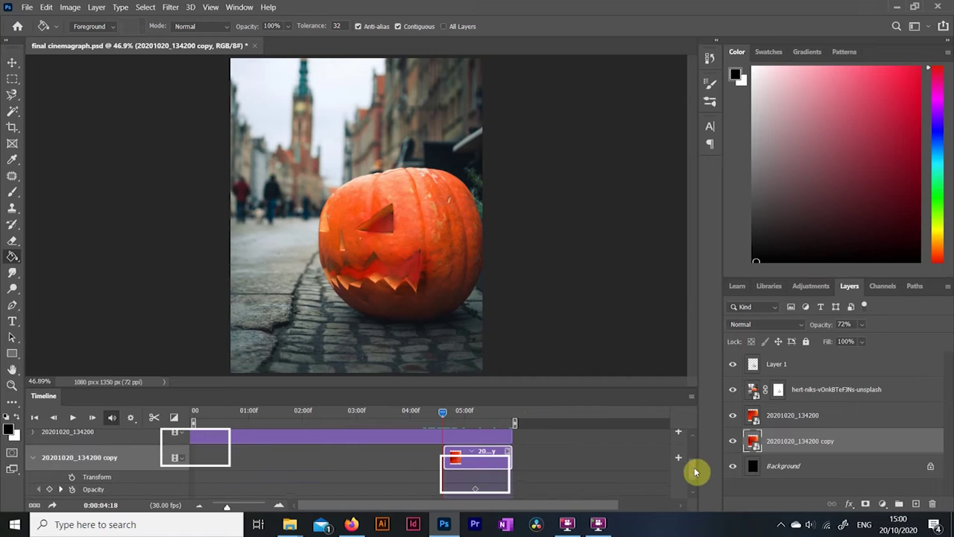
pyautogui.scroll(-1, 695, 471)
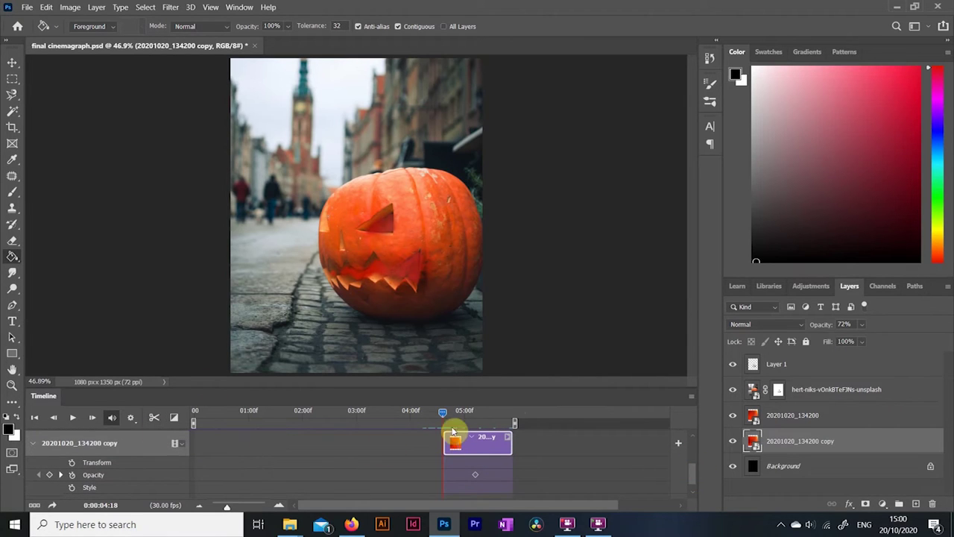
pyautogui.moveTo(444, 415); pyautogui.dragTo(473, 411)
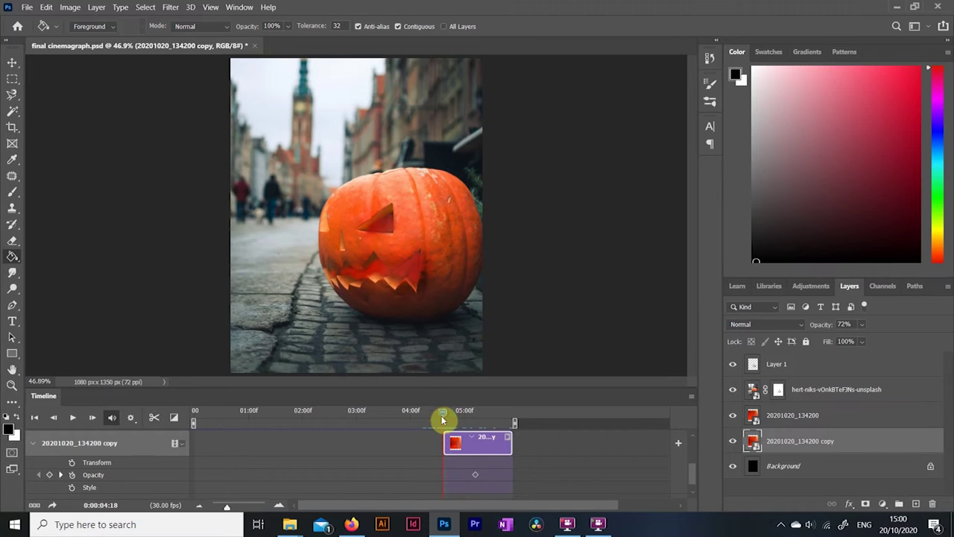
pyautogui.moveTo(442, 419); pyautogui.dragTo(444, 413)
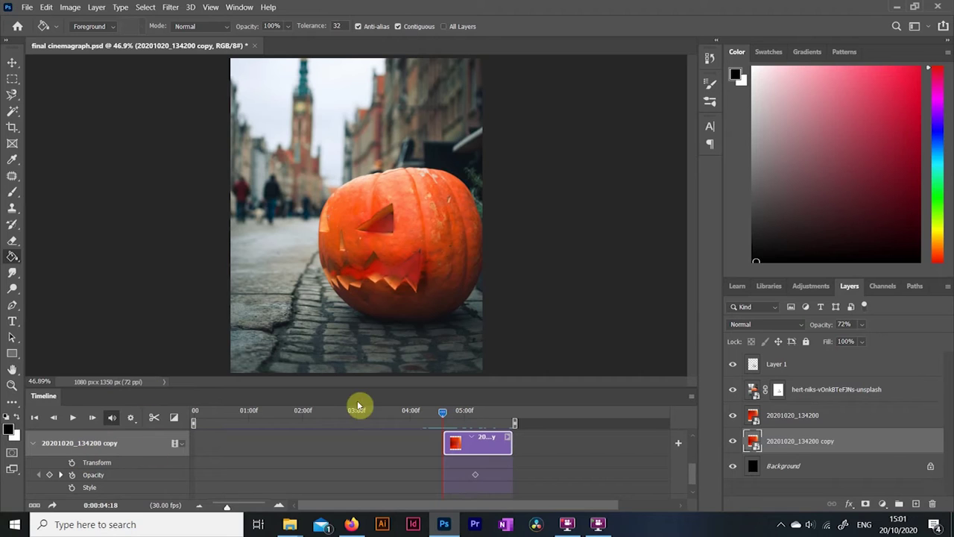
pyautogui.click(843, 324)
pyautogui.write('65')
pyautogui.press('Return')
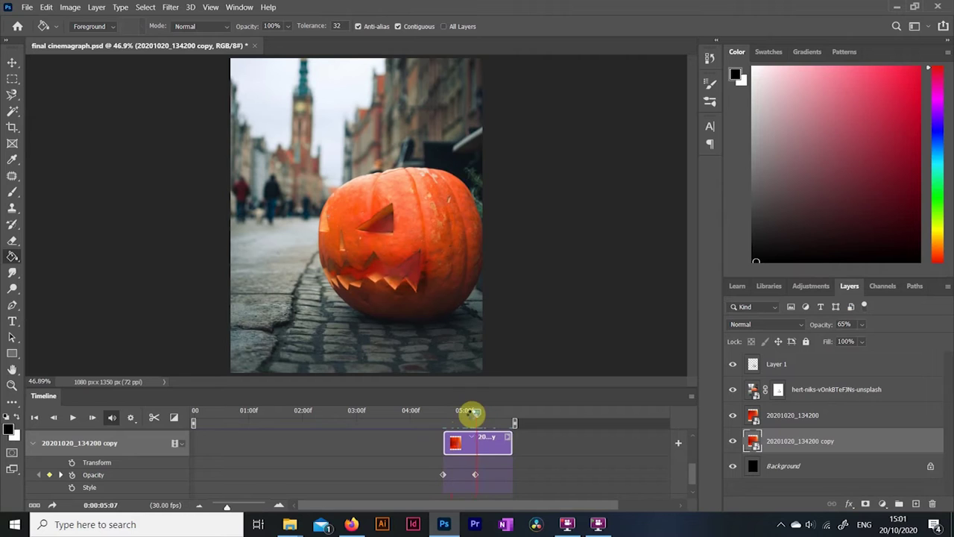
pyautogui.moveTo(473, 412); pyautogui.dragTo(473, 430)
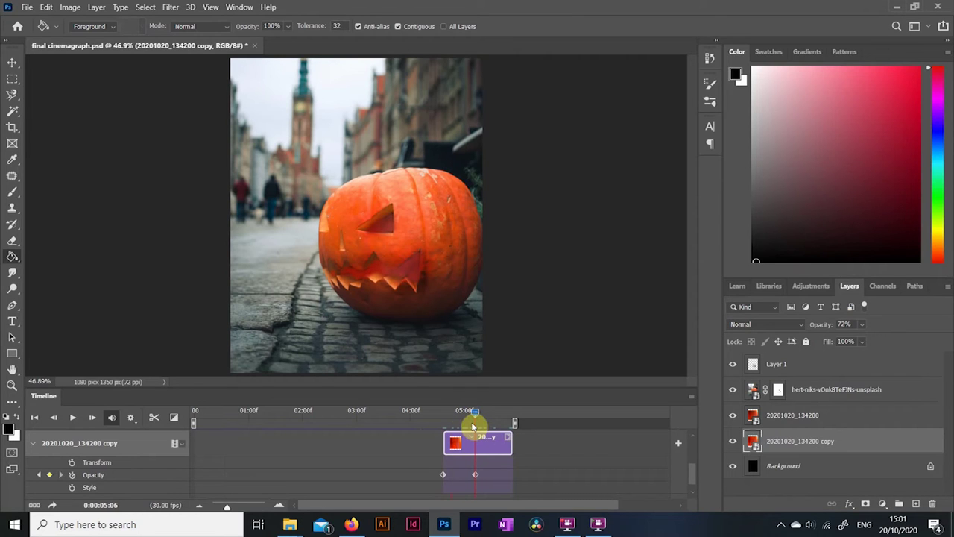
pyautogui.hotkey('ctrl', 's')
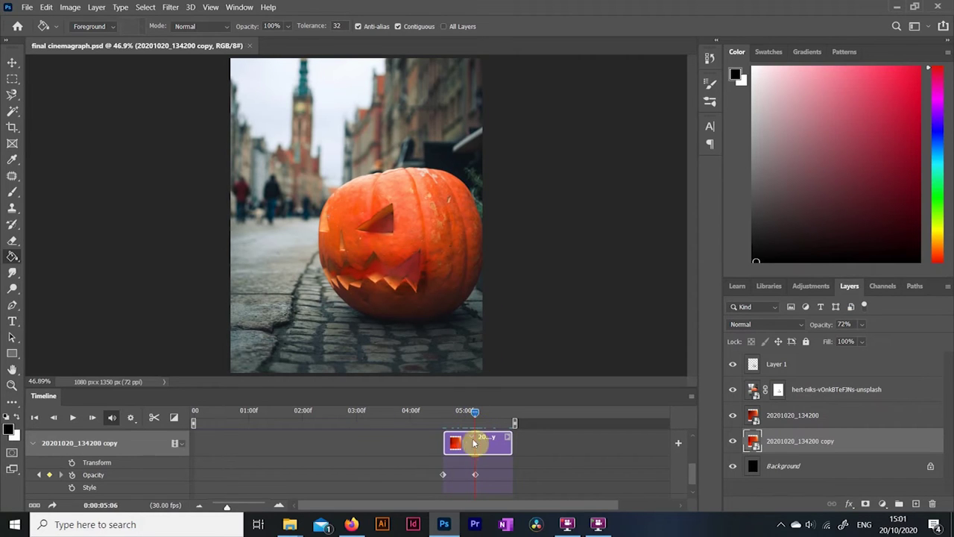
# Step: Add the copy layer's second opacity keyframe at the timeline end
pyautogui.moveTo(476, 474); pyautogui.dragTo(512, 475)
pyautogui.click(503, 413)
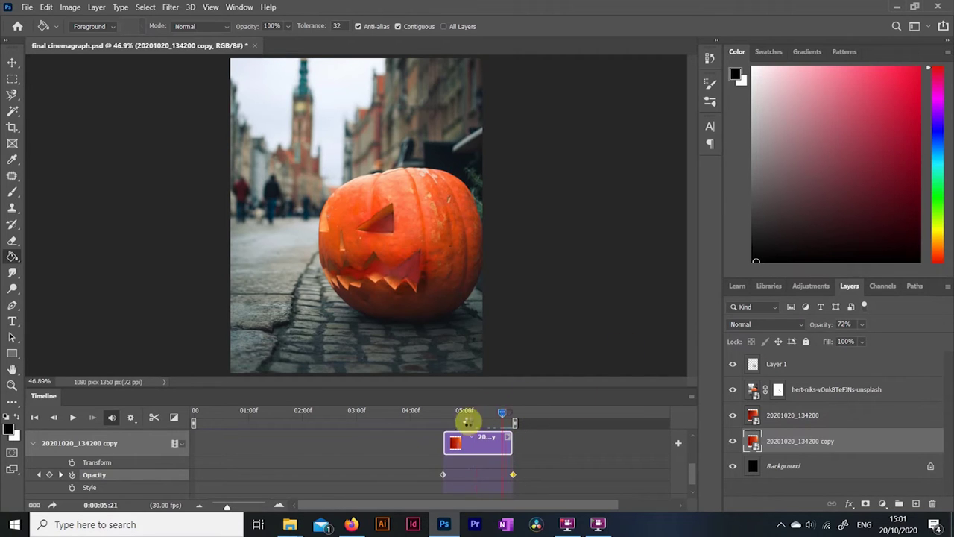
pyautogui.click(444, 413)
pyautogui.click(511, 414)
pyautogui.click(844, 324)
pyautogui.moveTo(512, 474); pyautogui.dragTo(513, 477)
# Step: Start keyframing the original 20201020_134200 layer's opacity at 65%
pyautogui.scroll(2, 693, 465)
pyautogui.click(334, 447)
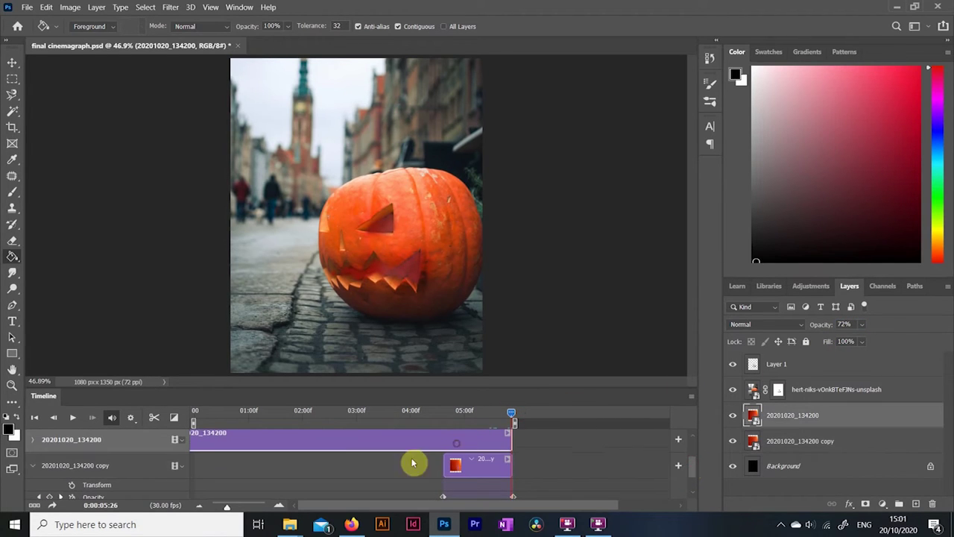
pyautogui.moveTo(512, 415); pyautogui.dragTo(454, 419)
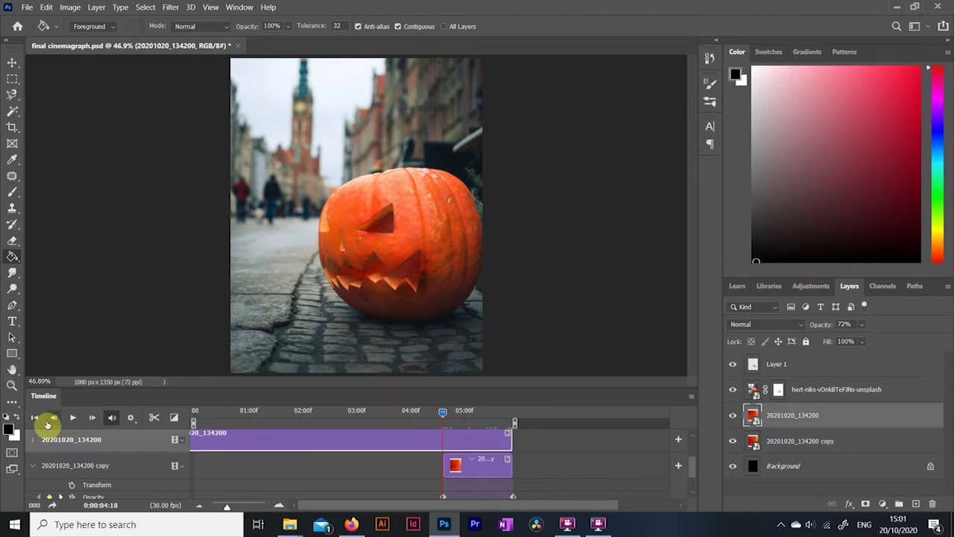
pyautogui.click(32, 440)
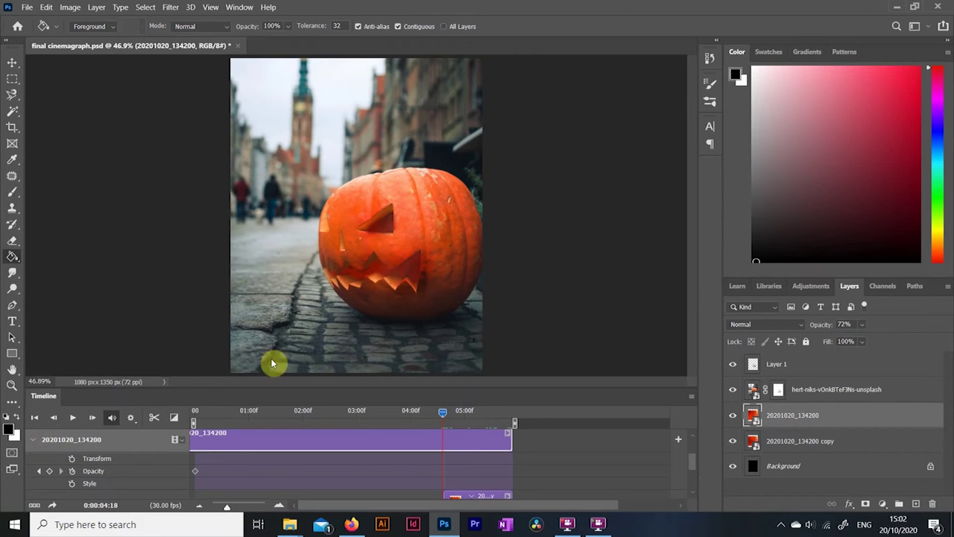
pyautogui.click(50, 472)
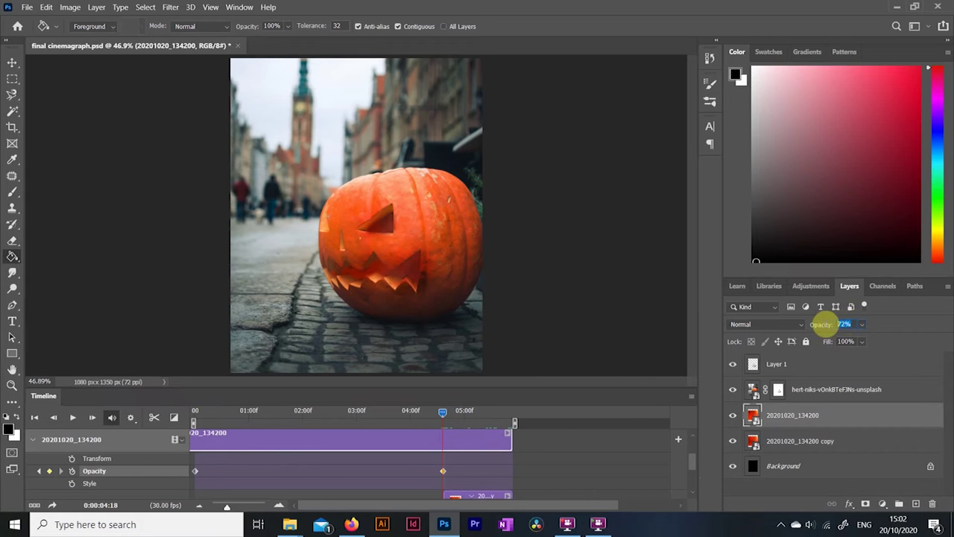
pyautogui.write('65')
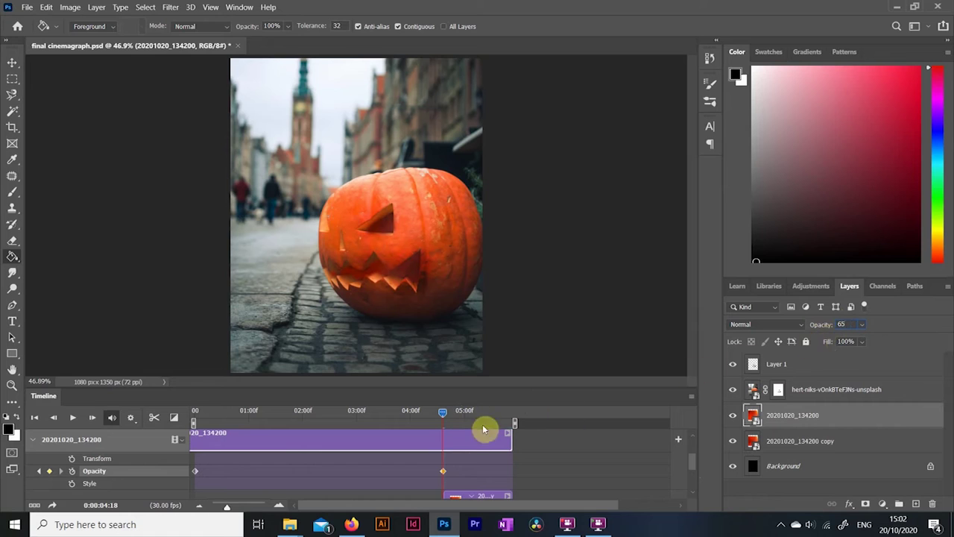
# Step: Add a 0% opacity keyframe at the clip's end, then rewind and preview the fade
pyautogui.moveTo(443, 412); pyautogui.dragTo(461, 412)
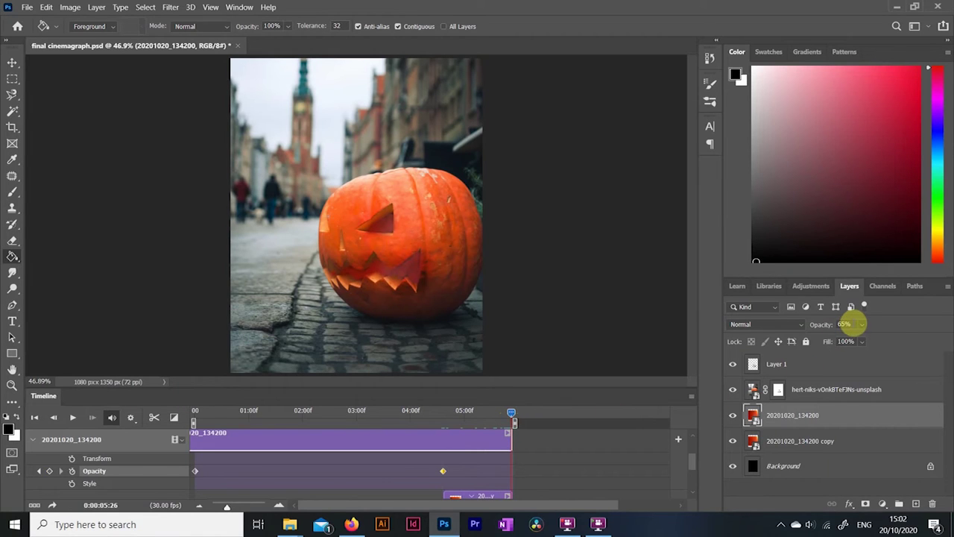
pyautogui.click(846, 323)
pyautogui.write('0')
pyautogui.press('Return')
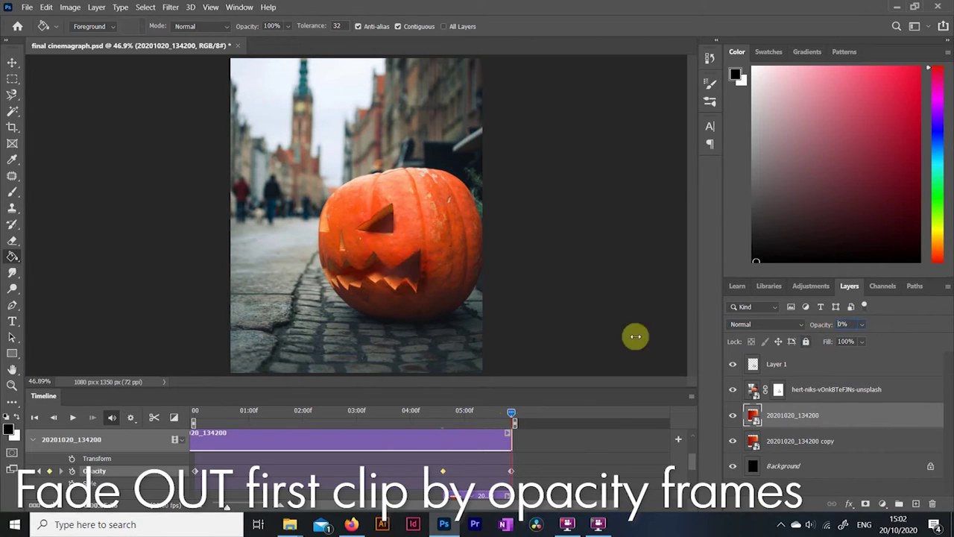
pyautogui.moveTo(499, 414); pyautogui.dragTo(162, 414)
pyautogui.press('space')
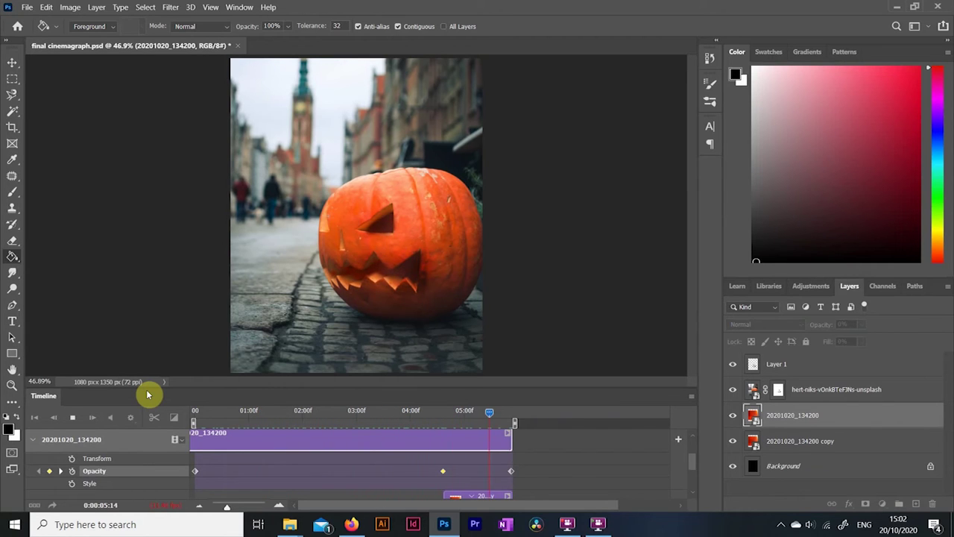
# Step: Open Save for Web (Legacy) with GIF looping Forever, fit the preview and play the animation
pyautogui.click(22, 6)
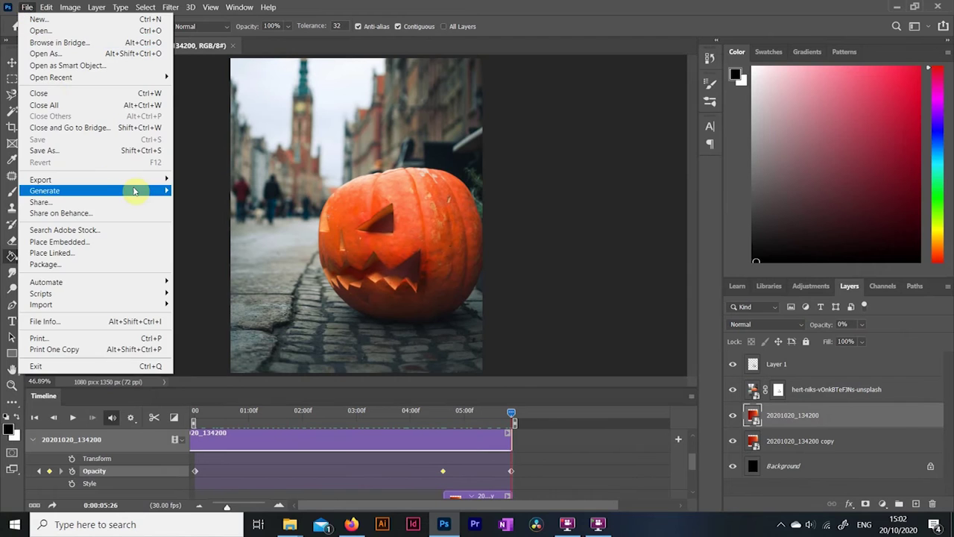
pyautogui.moveTo(166, 179)
pyautogui.click(243, 225)
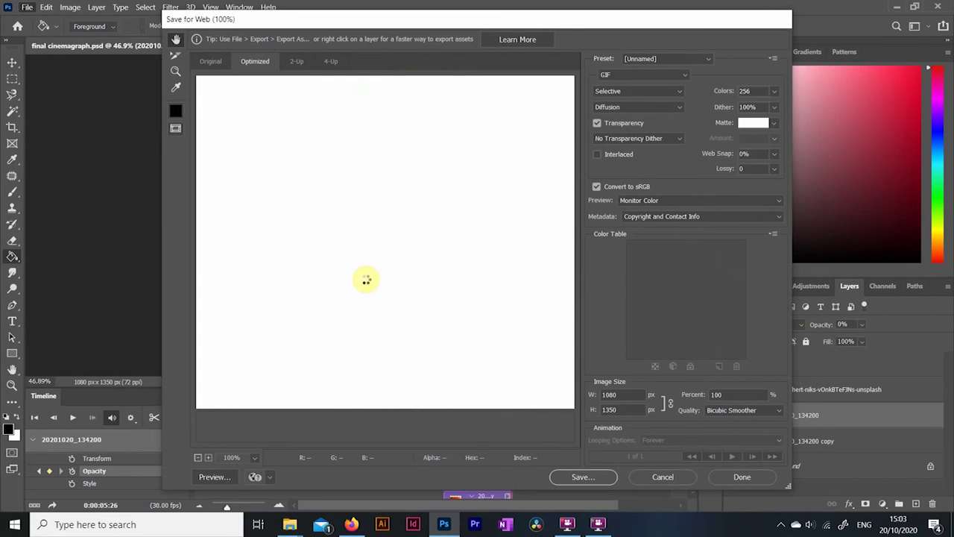
pyautogui.click(251, 457)
pyautogui.click(243, 440)
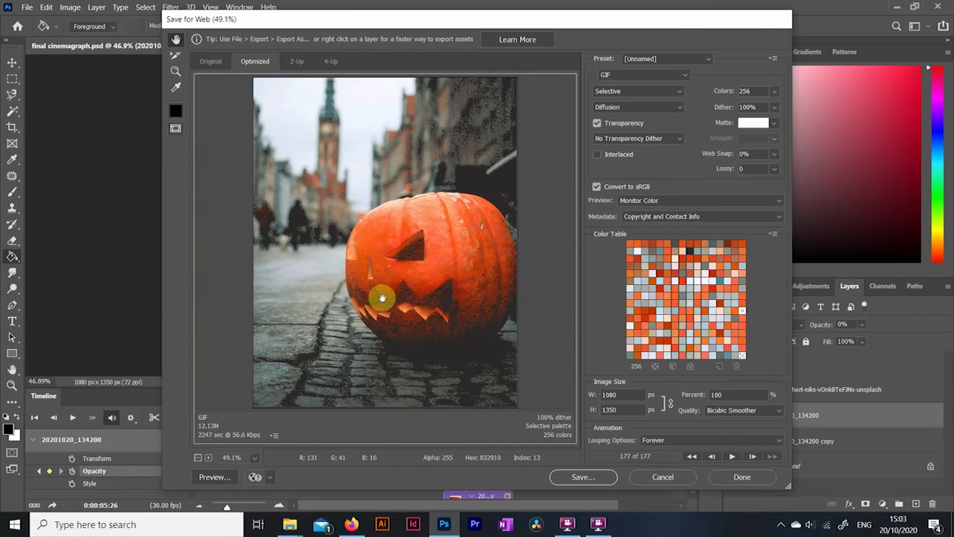
pyautogui.click(732, 456)
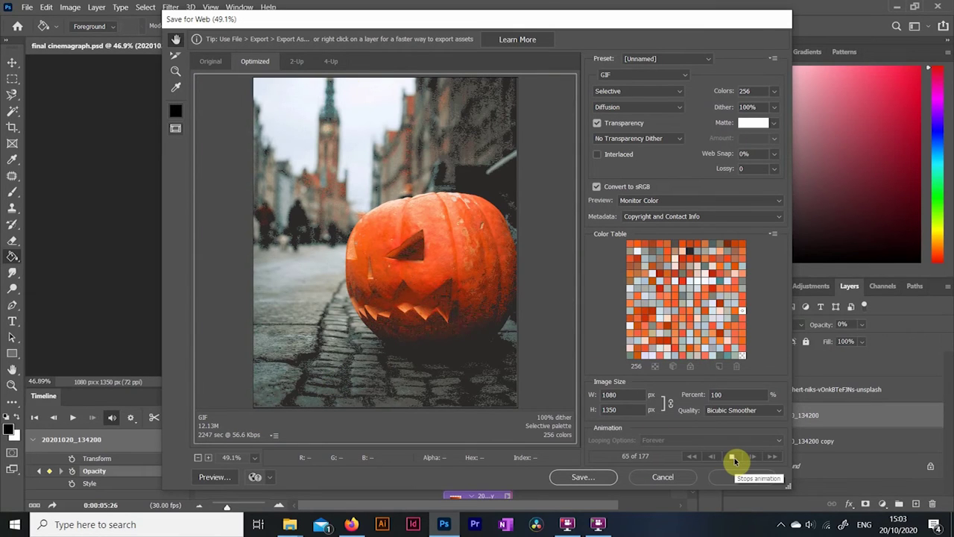
# Step: Save the 1080 × 1350 animated GIF into the Cinemagraph video folder and close the dialog
pyautogui.click(583, 476)
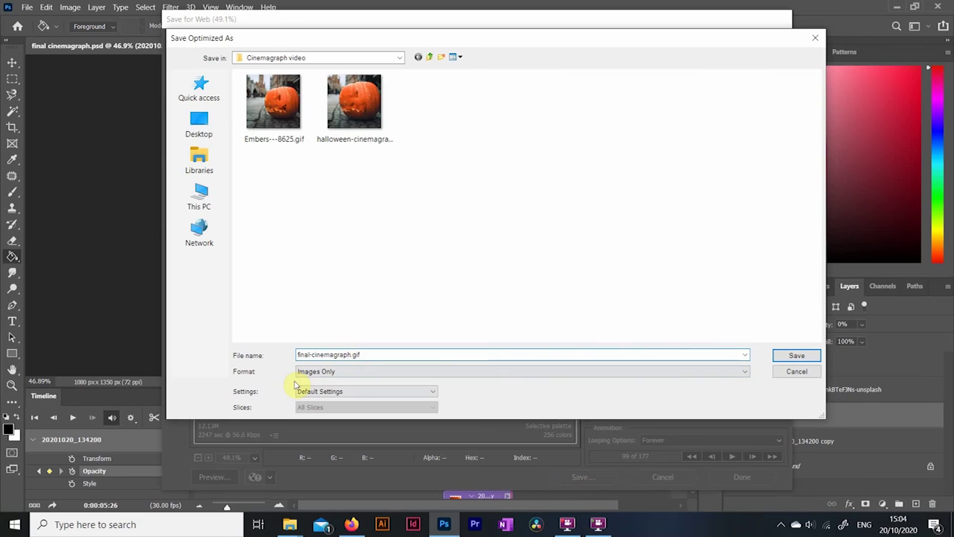
pyautogui.press('Return')
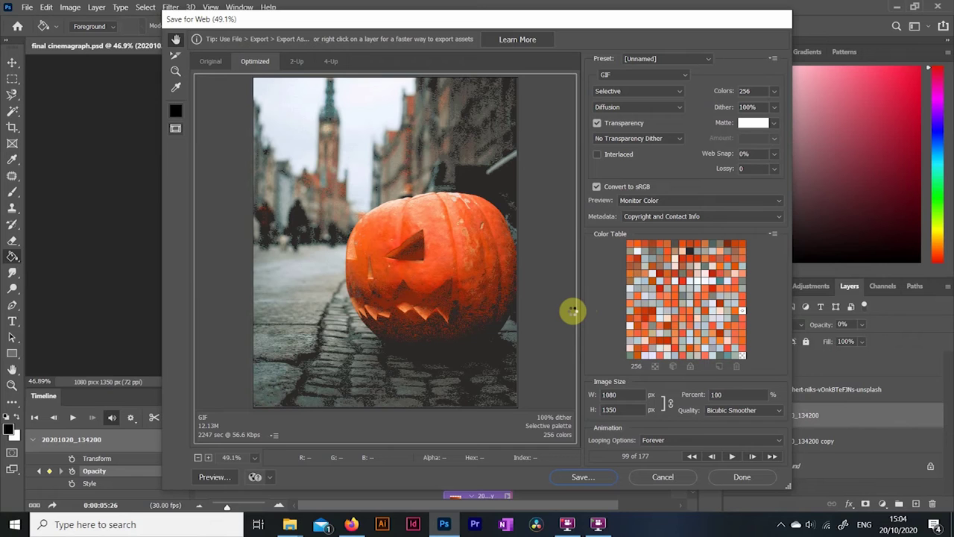
pyautogui.press('Escape')
# Step: Open final-cinemagraph-portrait.gif from the Cinemagraph video folder in Photos and maximize it
pyautogui.click(291, 524)
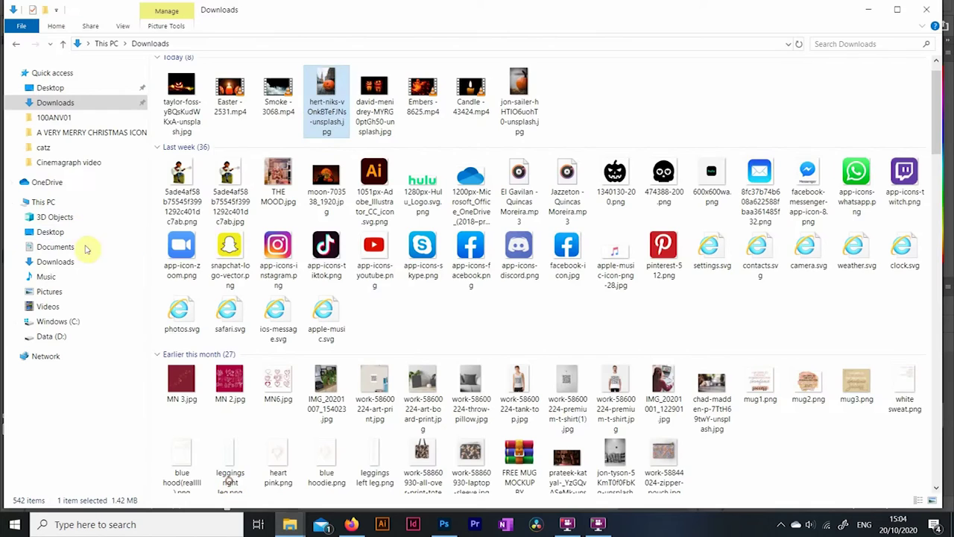
pyautogui.click(68, 161)
pyautogui.doubleClick(902, 97)
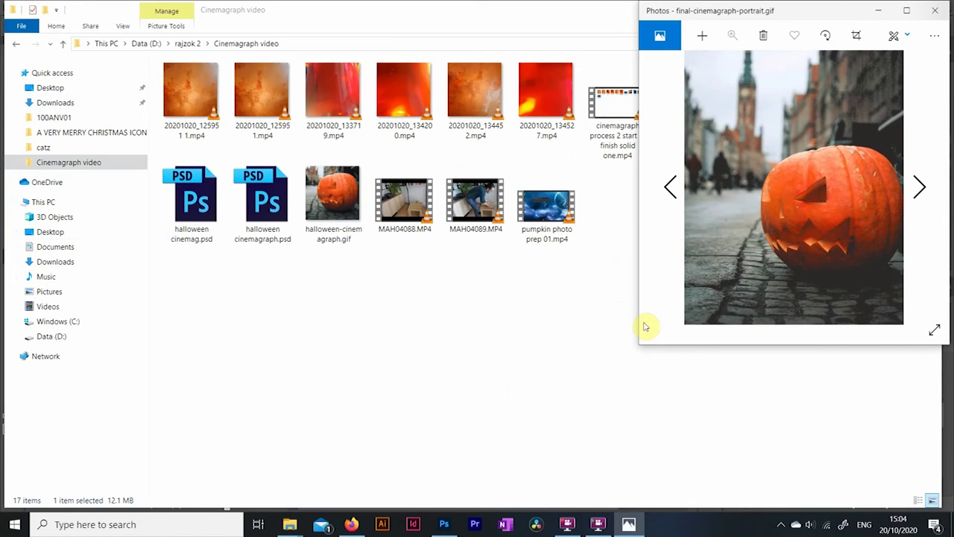
pyautogui.click(906, 11)
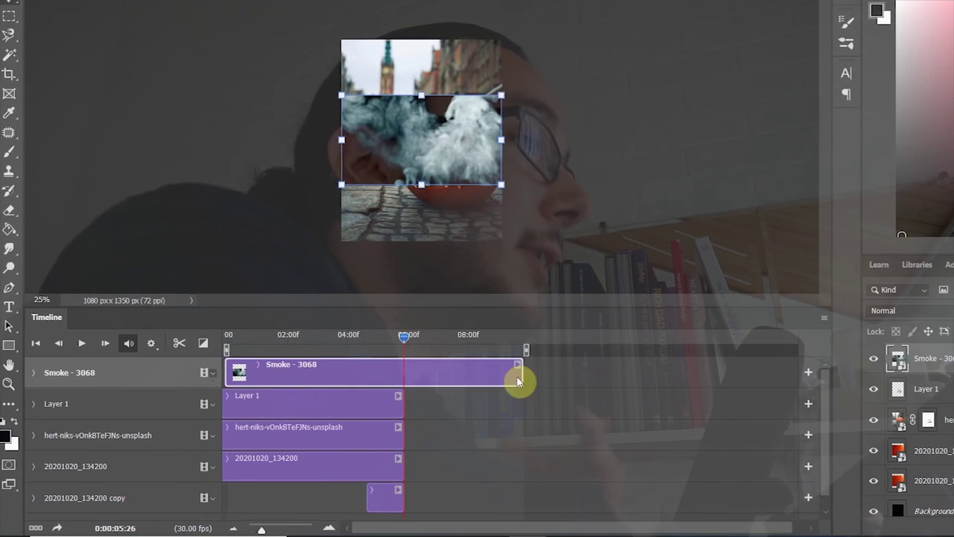
# Step: Set the Smoke - 3068 layer to Screen and move it below the pumpkin cutout, then preview
pyautogui.moveTo(522, 377); pyautogui.dragTo(339, 373)
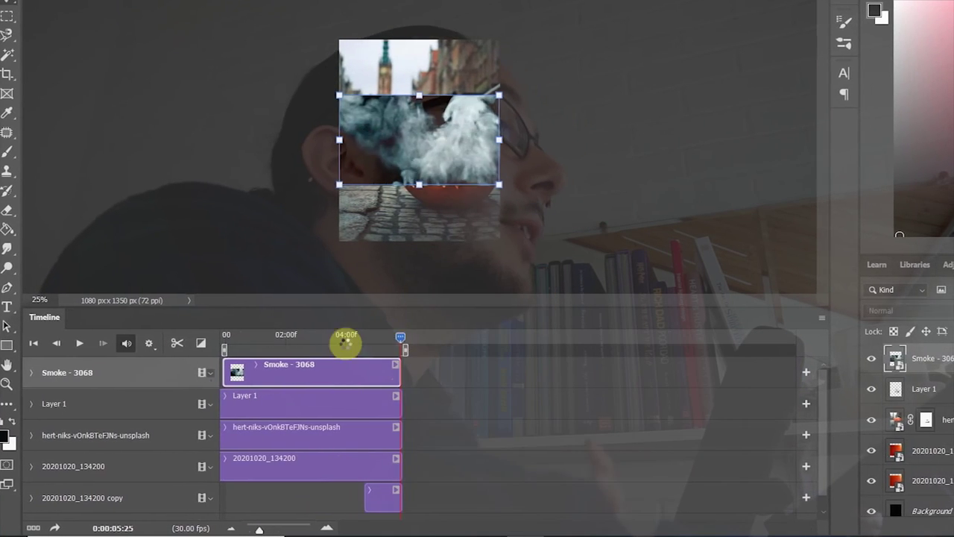
pyautogui.click(887, 310)
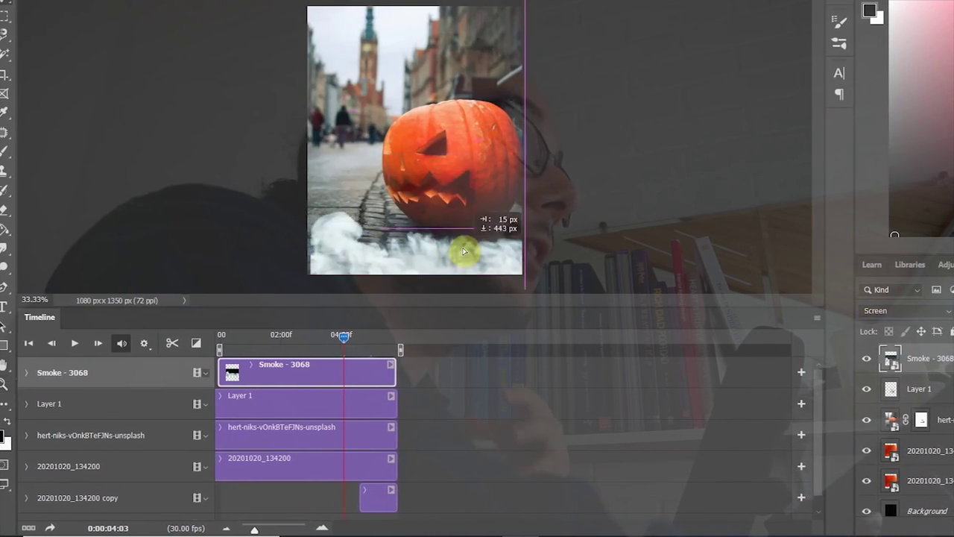
pyautogui.press('space')
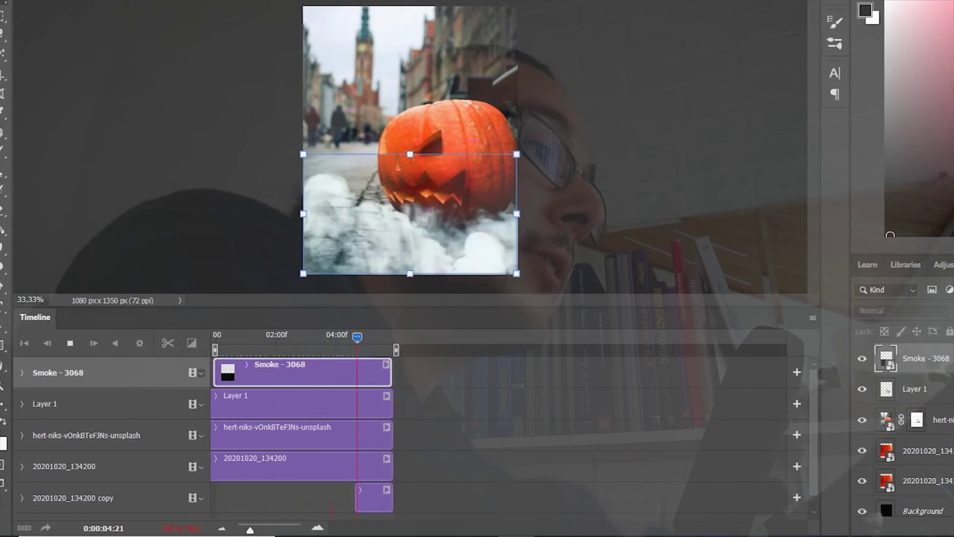
pyautogui.moveTo(924, 358); pyautogui.dragTo(895, 435)
pyautogui.click(328, 351)
pyautogui.press('space')
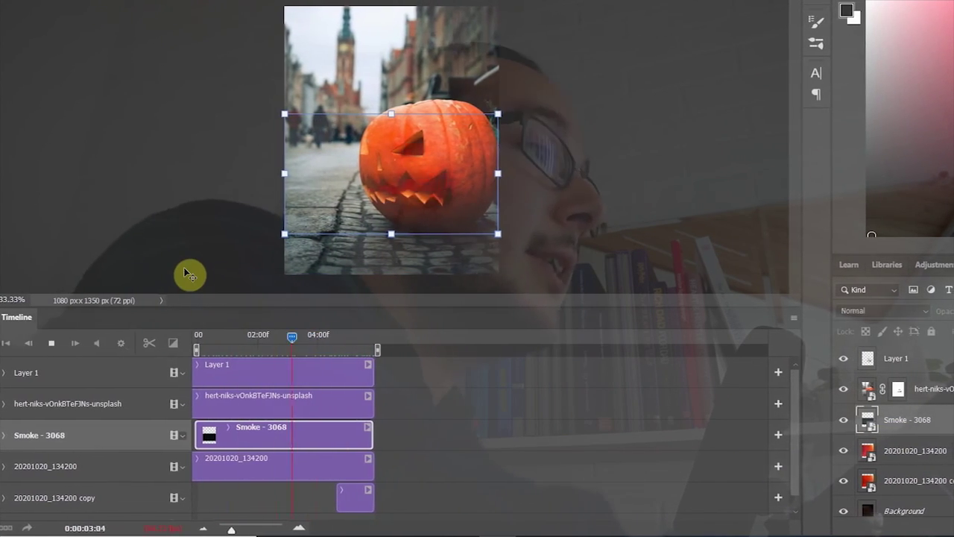
pyautogui.moveTo(319, 337); pyautogui.dragTo(171, 340)
# Step: Shorten and reposition the Layer 1 clip near the start and add an opacity keyframe at 01:07
pyautogui.click(6, 372)
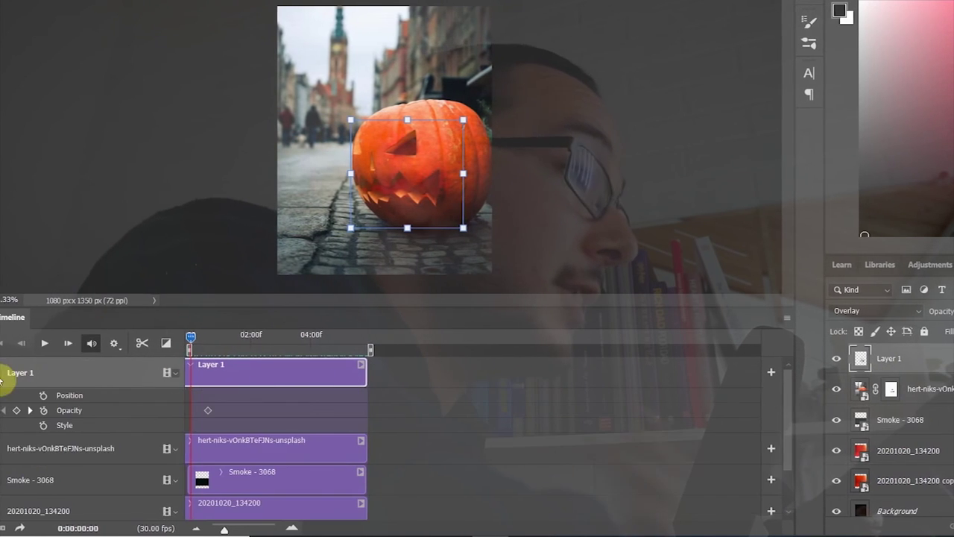
pyautogui.click(164, 343)
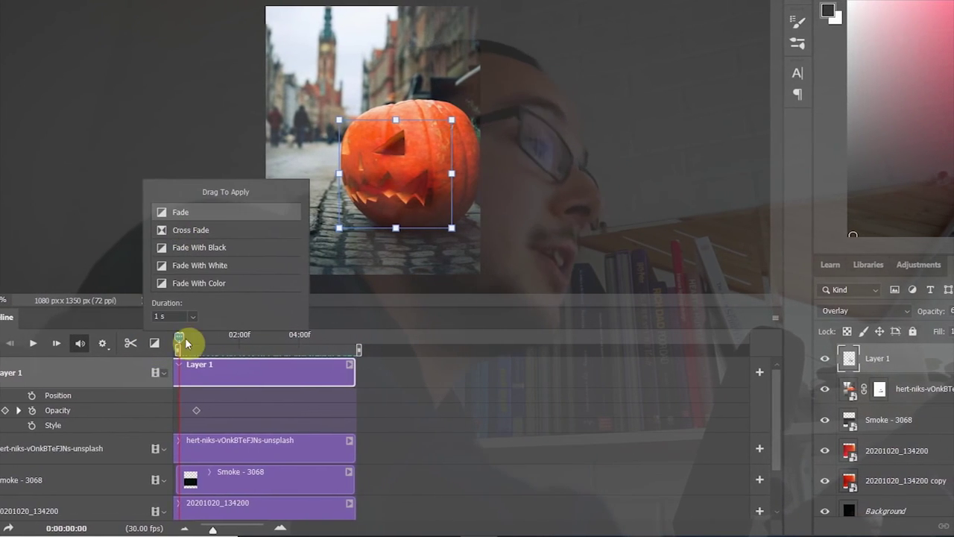
pyautogui.click(179, 363)
pyautogui.press('space')
pyautogui.press('space')
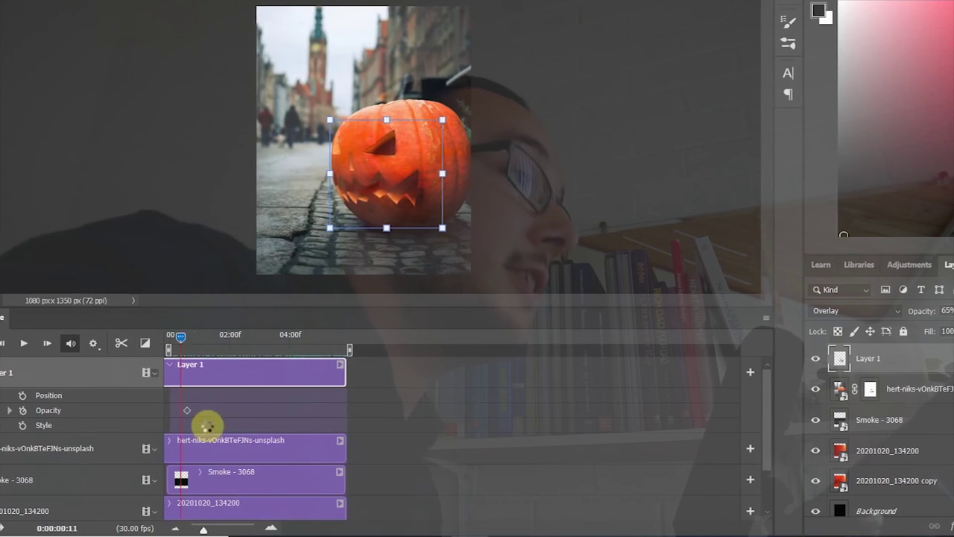
pyautogui.moveTo(237, 373); pyautogui.dragTo(215, 374)
pyautogui.moveTo(288, 372); pyautogui.dragTo(258, 373)
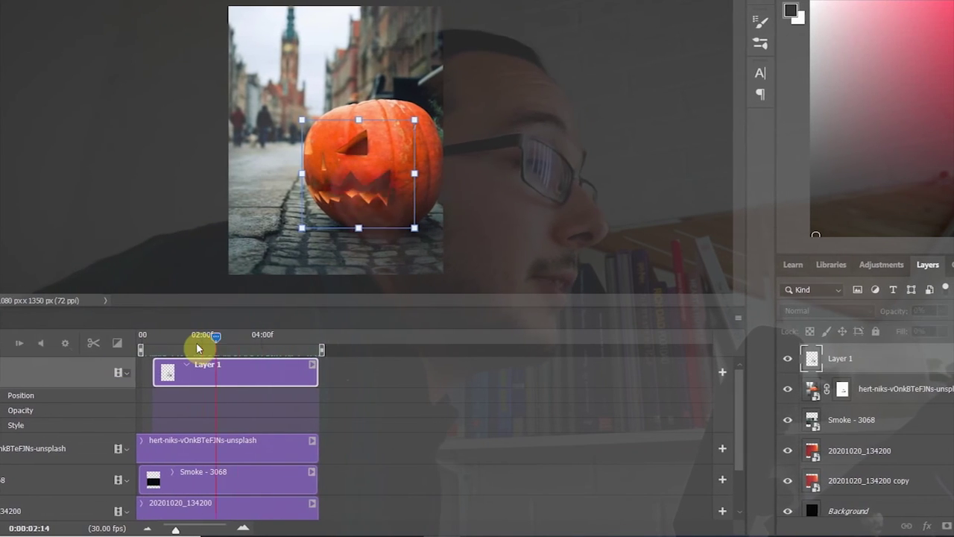
pyautogui.click(181, 411)
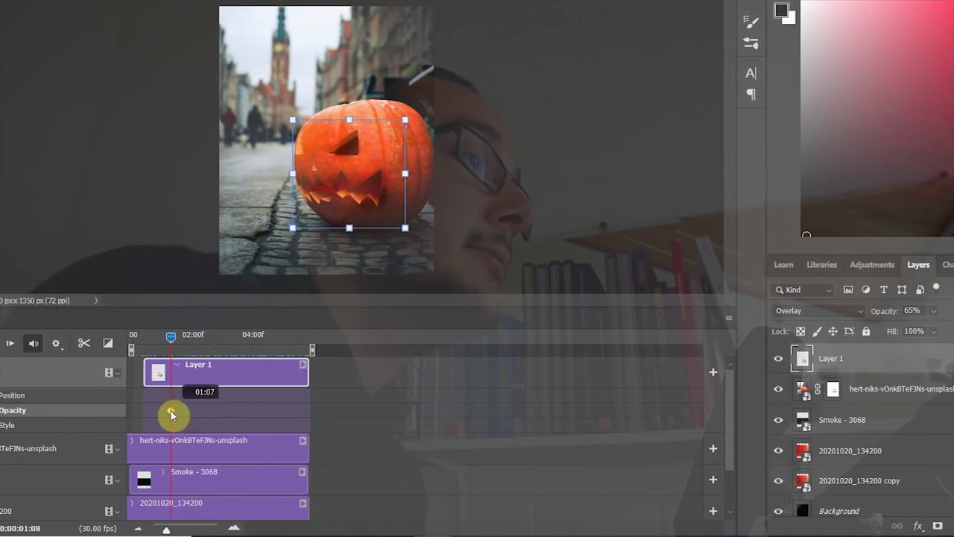
pyautogui.click(251, 345)
pyautogui.click(308, 337)
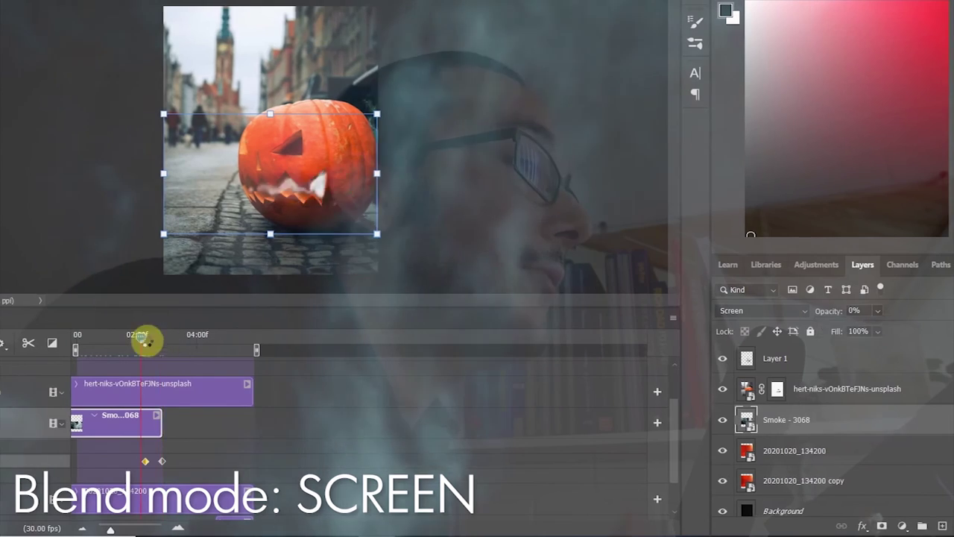
# Step: Duplicate the smoke clip onto a new track later in the timeline and scrub to check it
pyautogui.moveTo(119, 421); pyautogui.dragTo(214, 498)
pyautogui.click(113, 341)
pyautogui.moveTo(104, 341); pyautogui.dragTo(170, 336)
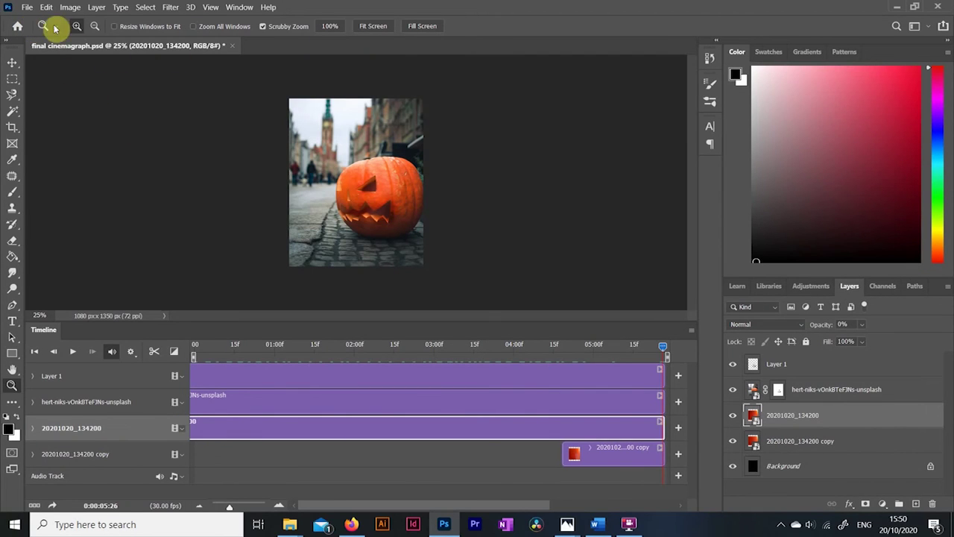
# Step: Render final cinemagraph.mp4 as H.264 High Quality at 1080 × 1350 with all frames
pyautogui.click(26, 9)
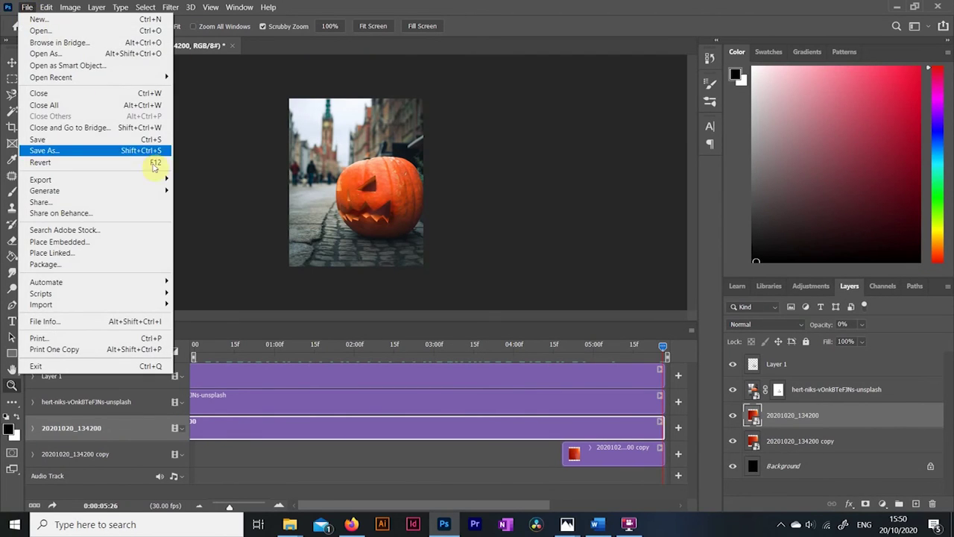
pyautogui.moveTo(151, 183)
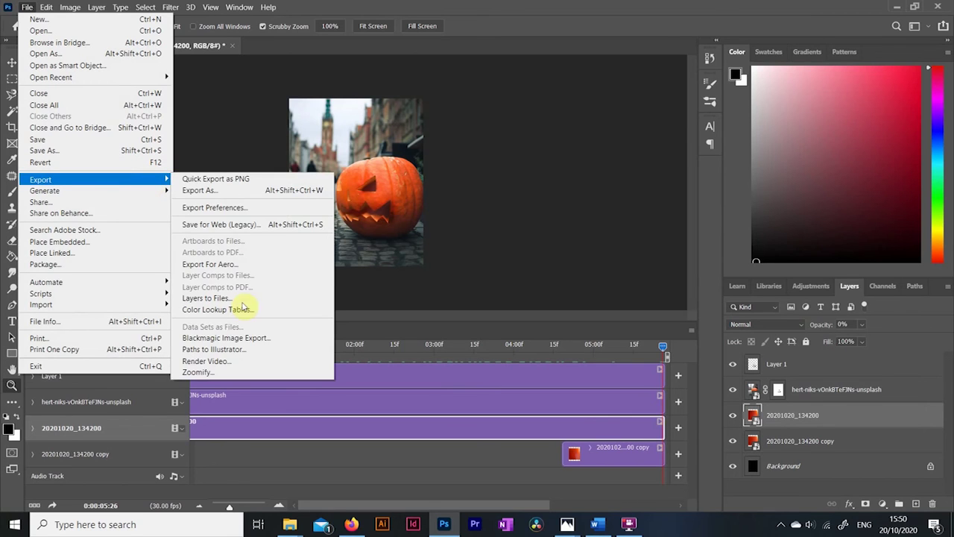
pyautogui.click(216, 361)
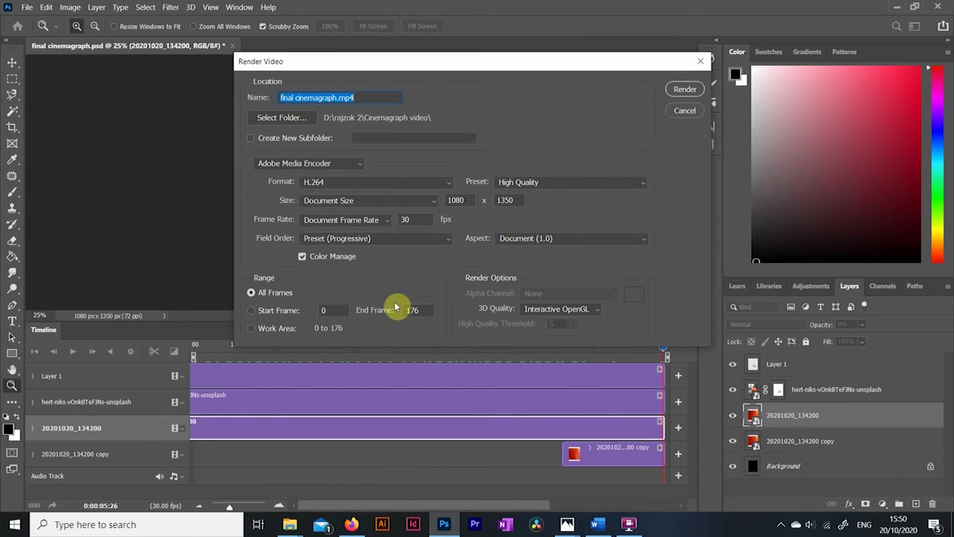
pyautogui.click(680, 90)
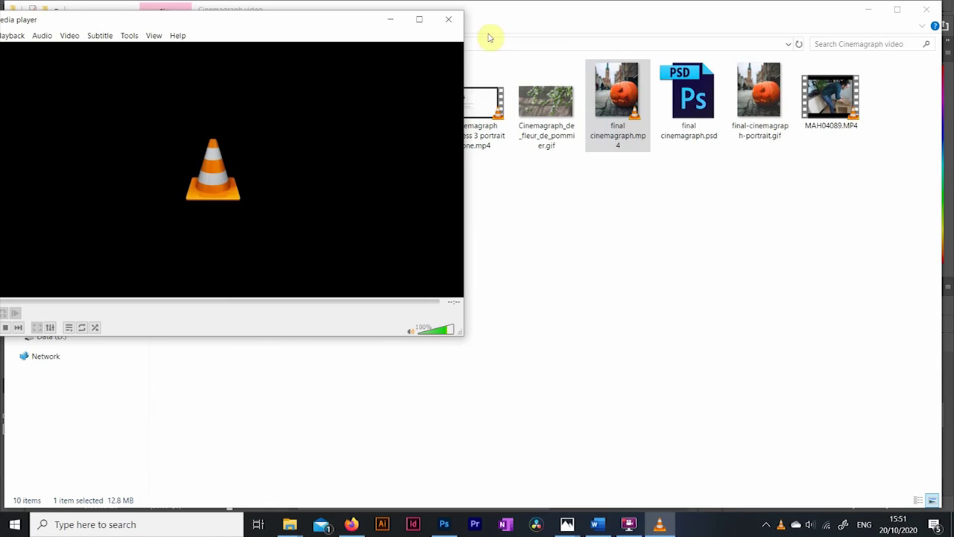
# Step: Close VLC to return to the Cinemagraph video folder showing final cinemagraph.mp4
pyautogui.click(448, 20)
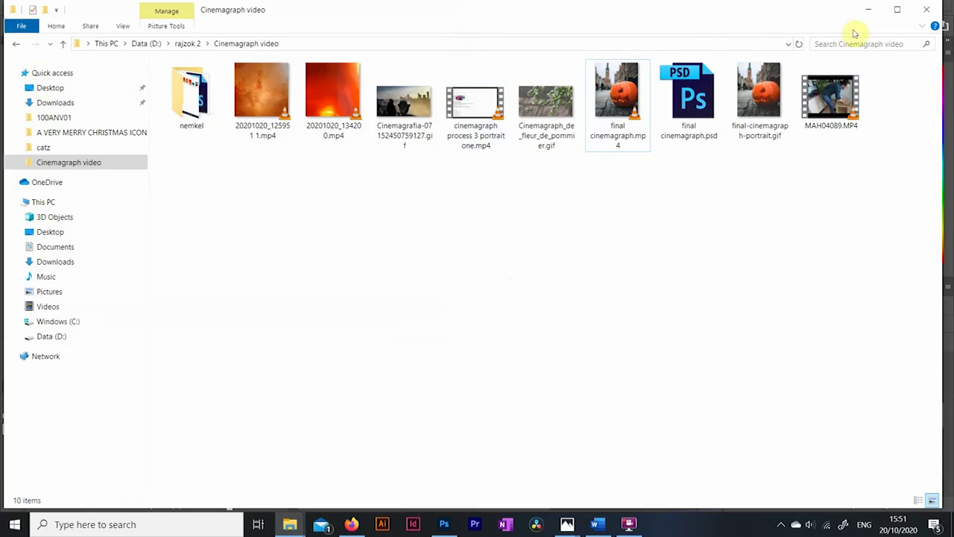